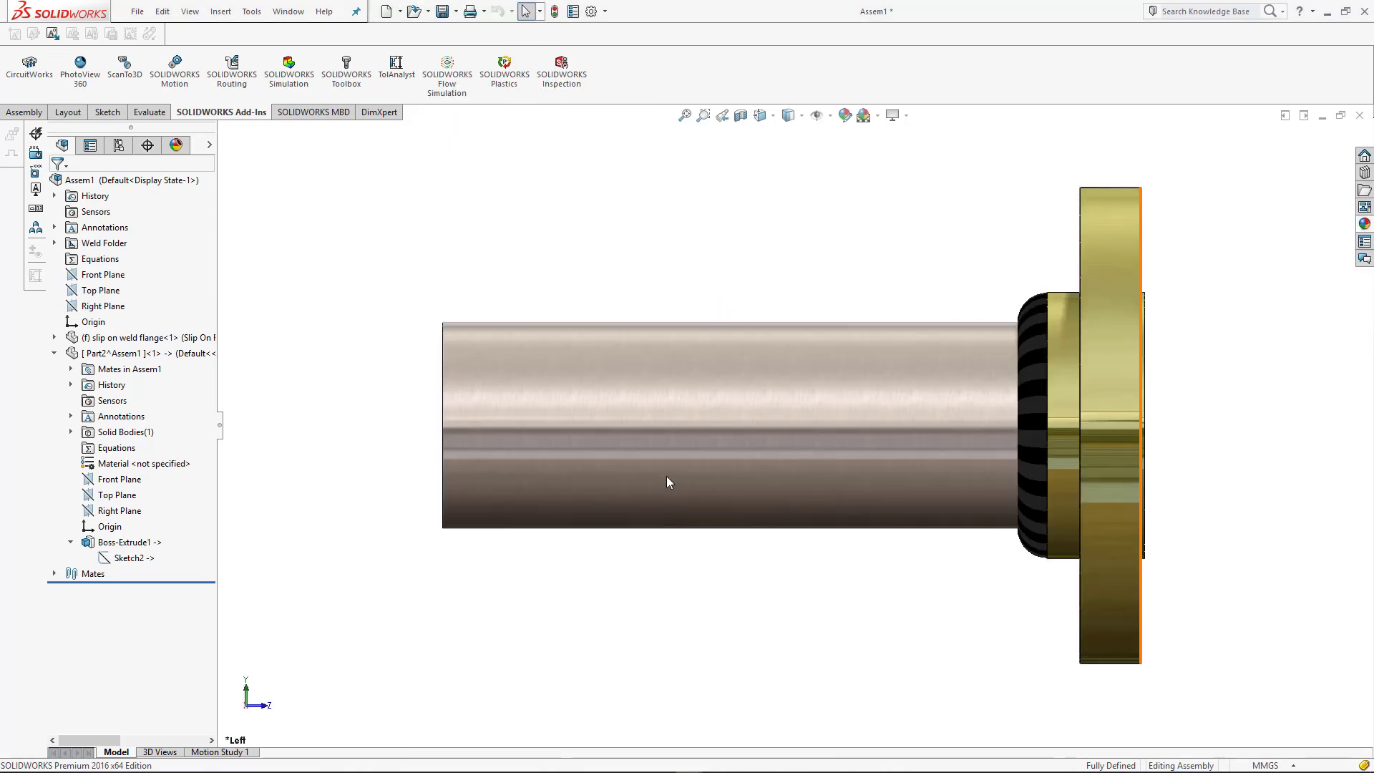
Create a new assembly document and leave it empty.
{"action": "key", "text": "f"}
{"action": "middle_click_drag", "start_coordinate": [785, 608], "coordinate": [956, 566]}
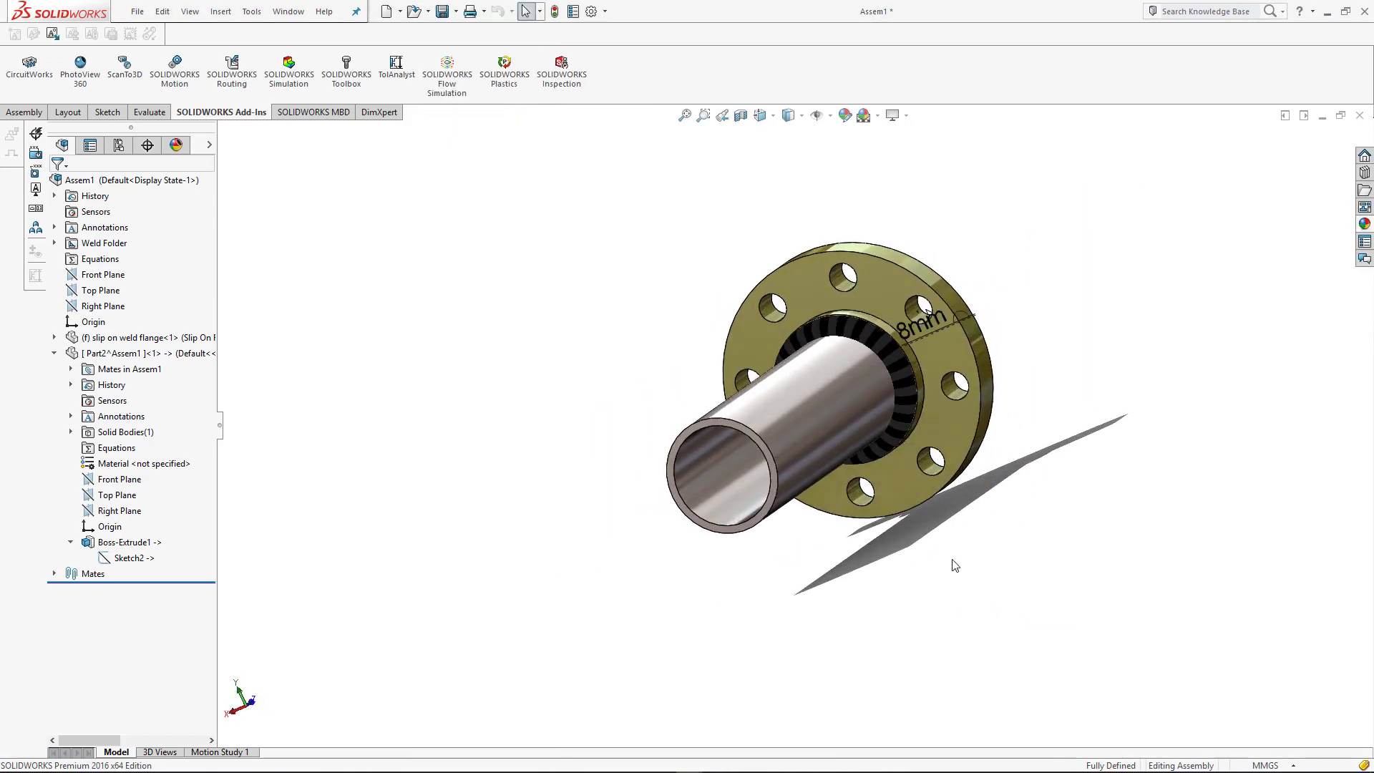
{"action": "left_click", "coordinate": [138, 12]}
{"action": "left_click", "coordinate": [163, 34]}
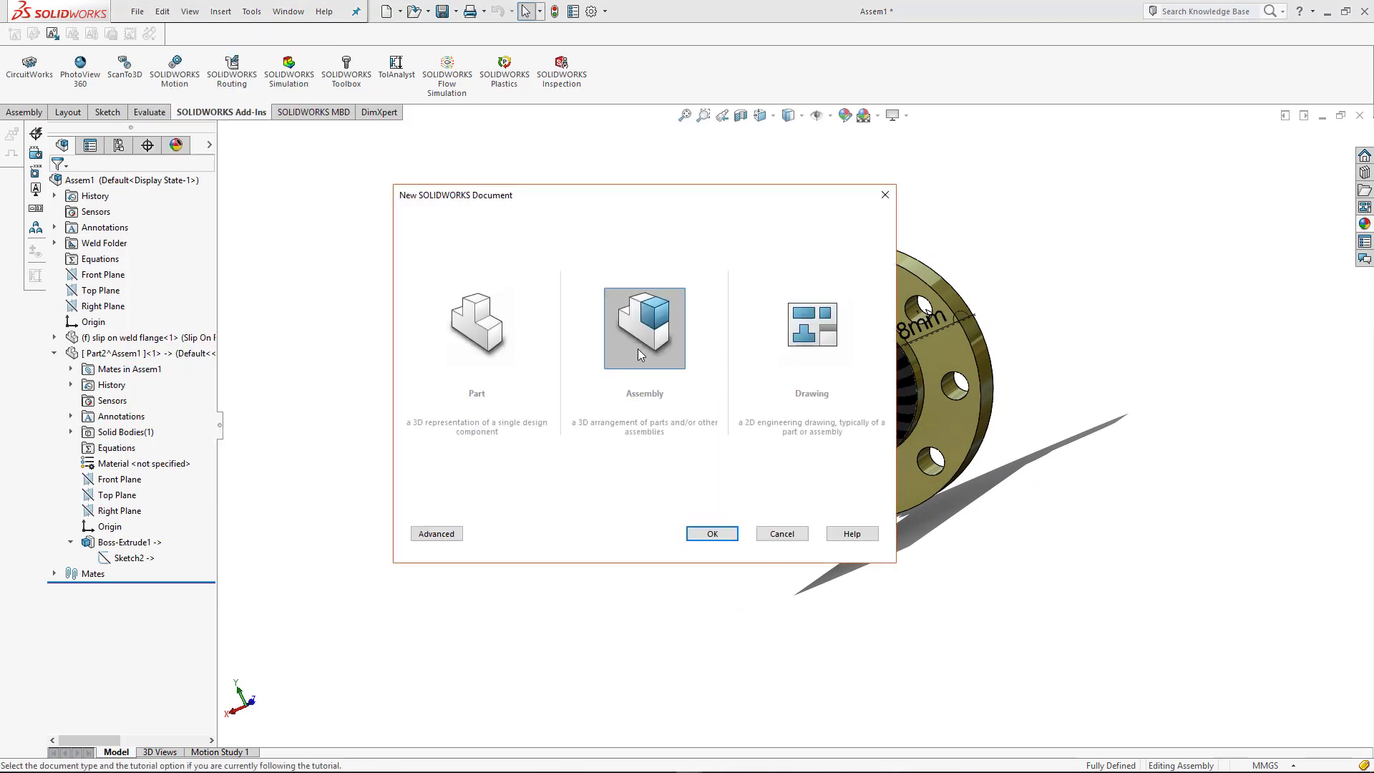
{"action": "left_click", "coordinate": [712, 534]}
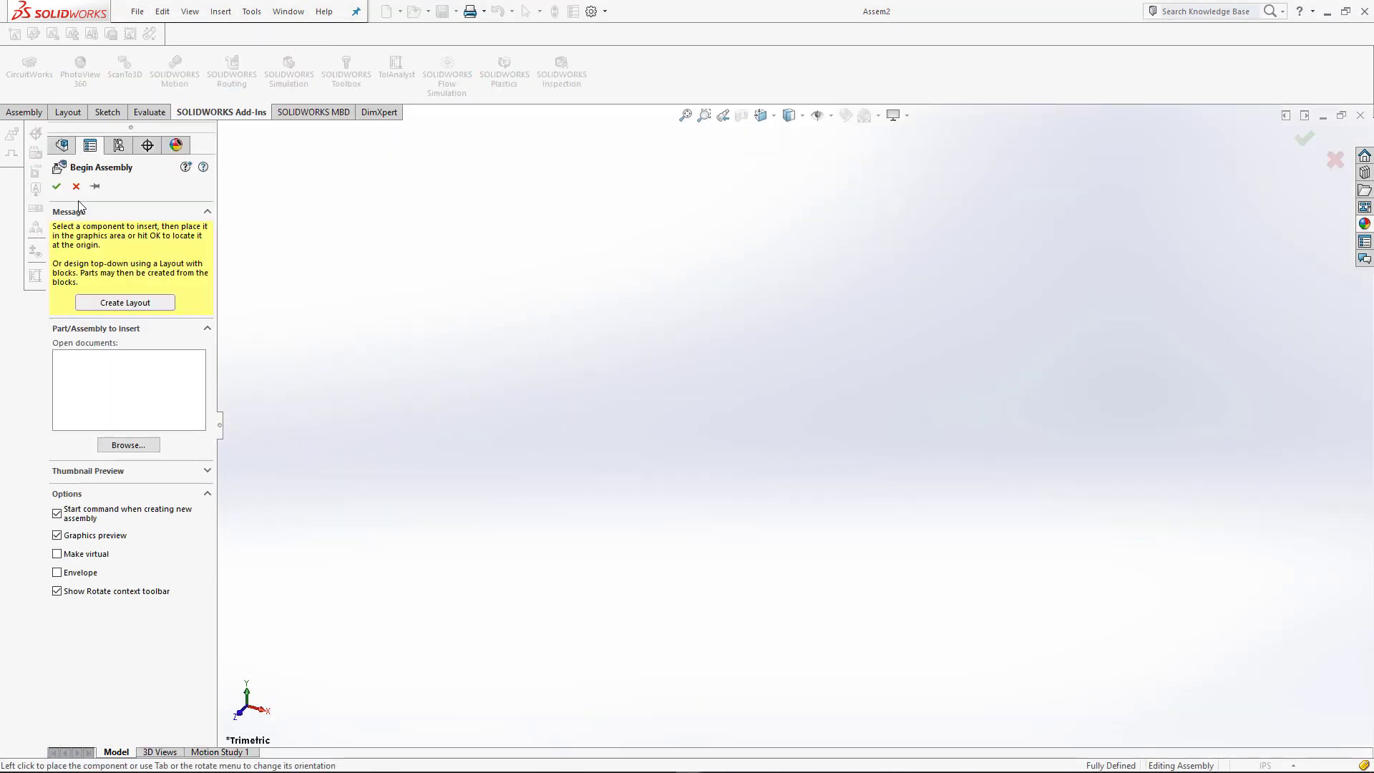
{"action": "left_click", "coordinate": [75, 186]}
Apply the Plain White scene and set the document units to MMGS (millimeter, gram, second).
{"action": "left_click", "coordinate": [864, 115]}
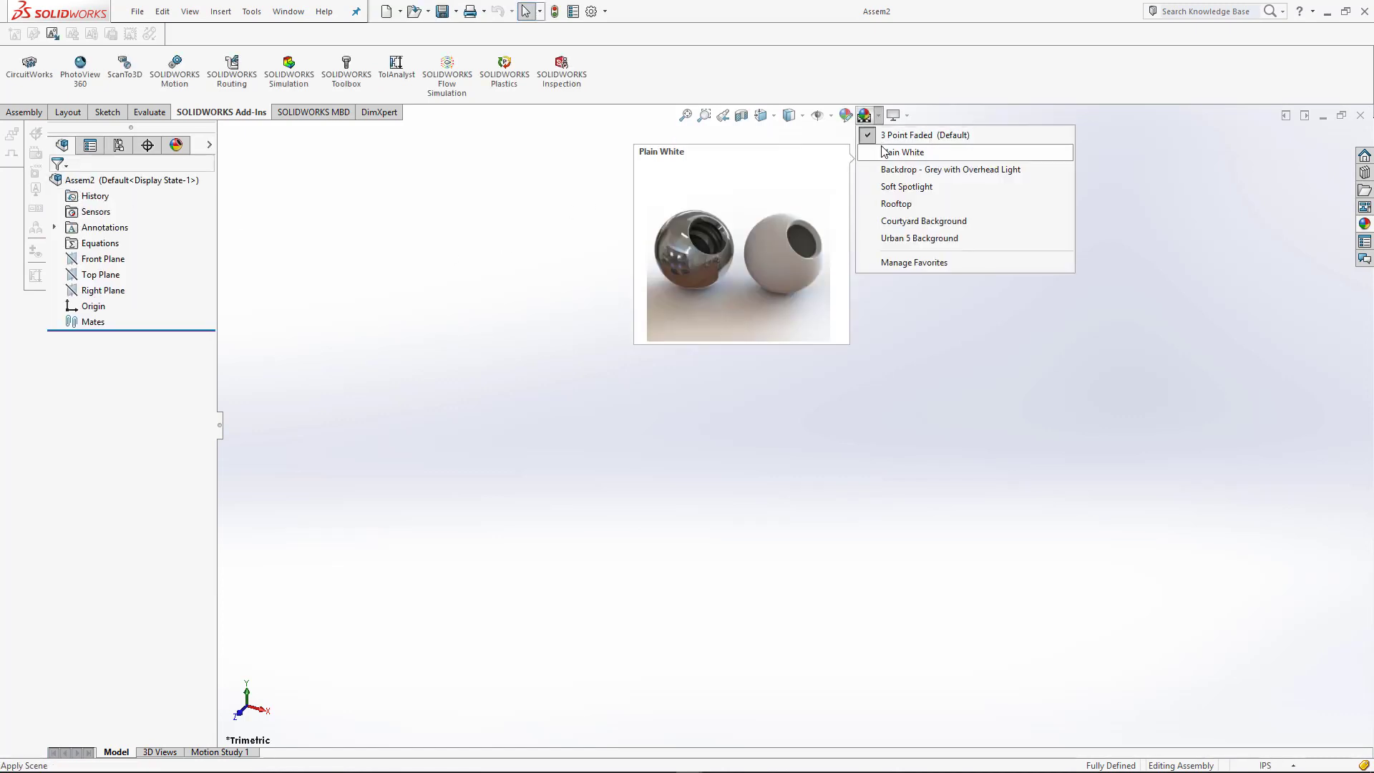
{"action": "left_click", "coordinate": [888, 151]}
{"action": "left_click", "coordinate": [1273, 766]}
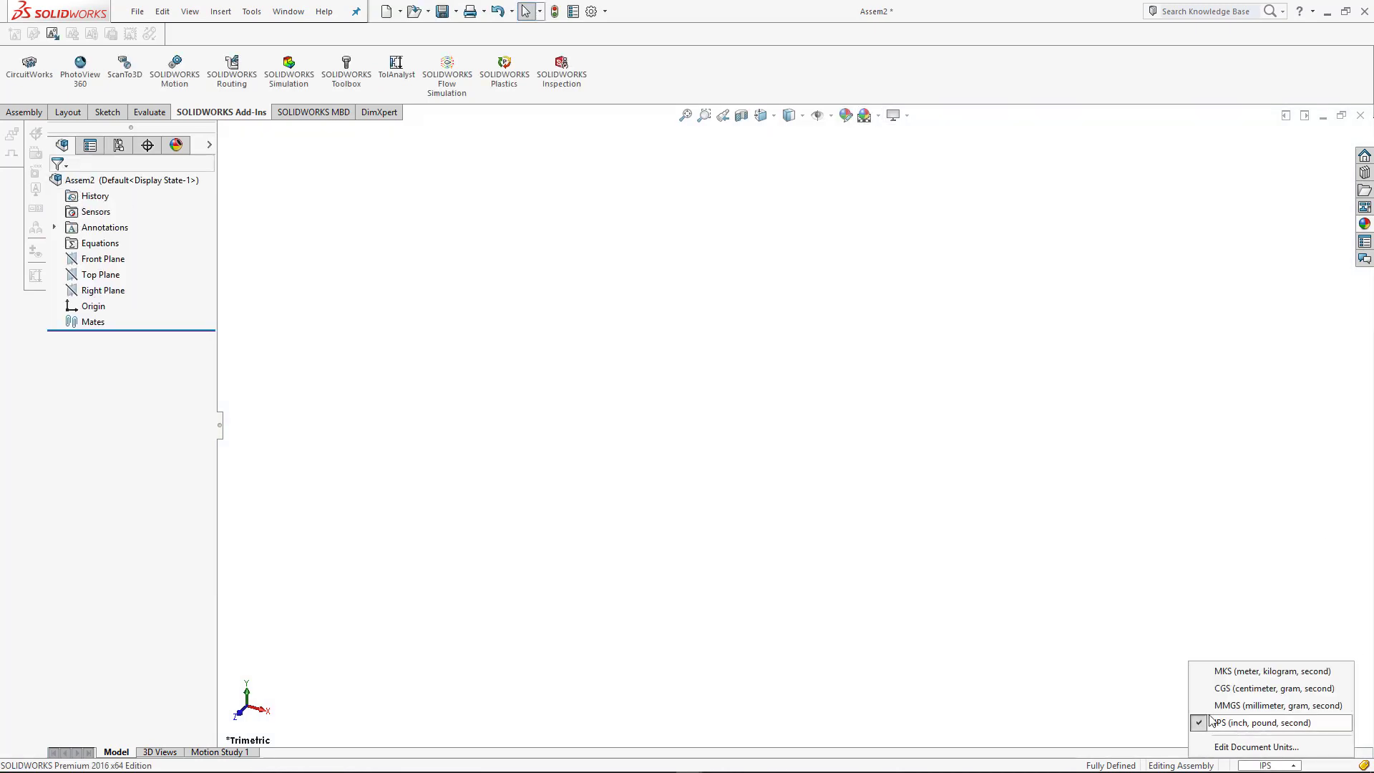
{"action": "left_click", "coordinate": [1245, 708]}
Bring the slip on weld flange from the Design Library's piping flanges into the assembly.
{"action": "left_click", "coordinate": [1363, 173]}
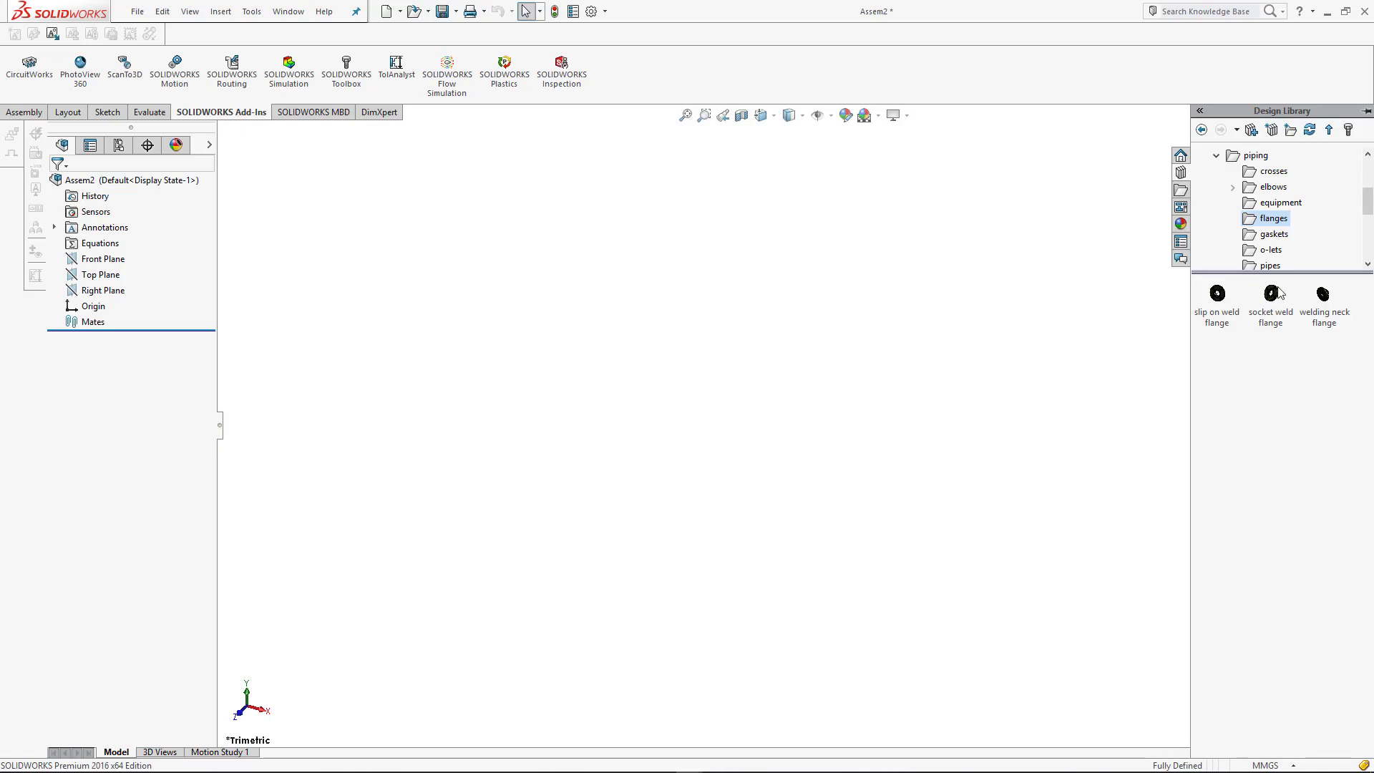
{"action": "left_click", "coordinate": [1272, 295]}
{"action": "left_click", "coordinate": [1217, 294]}
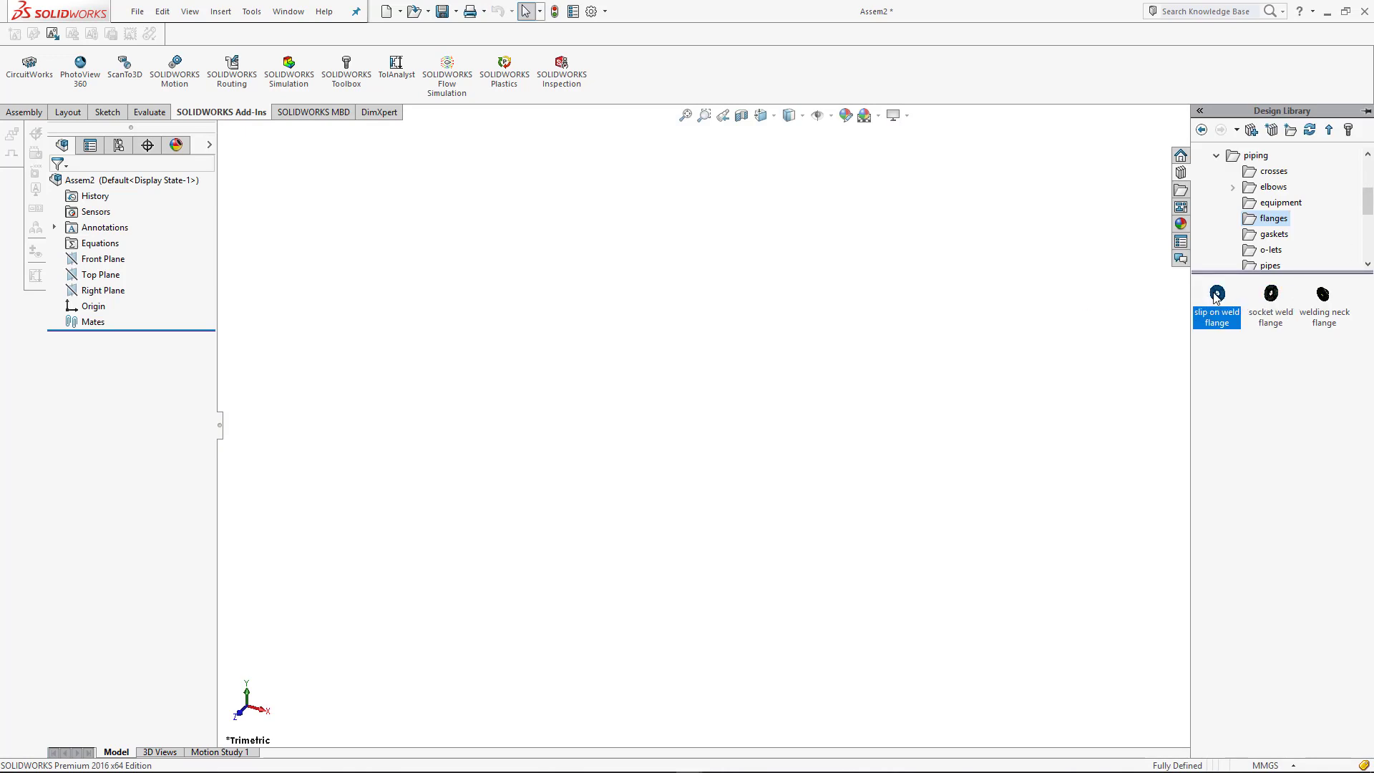
{"action": "left_click_drag", "start_coordinate": [1218, 298], "coordinate": [706, 317]}
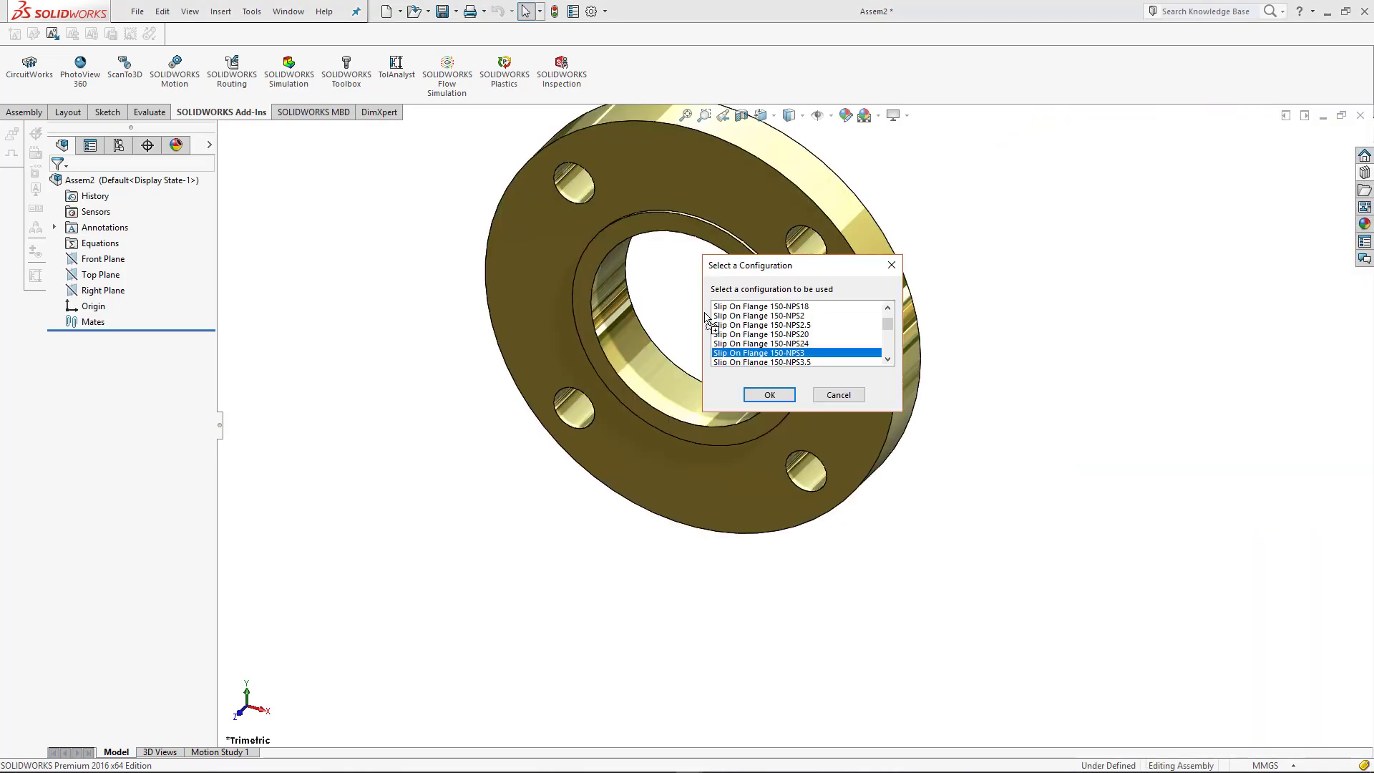
Choose the Slip On Flange 300-NPS4 configuration and finish with a single copy of the flange.
{"action": "scroll", "coordinate": [797, 364], "scroll_direction": "down", "scroll_amount": 5}
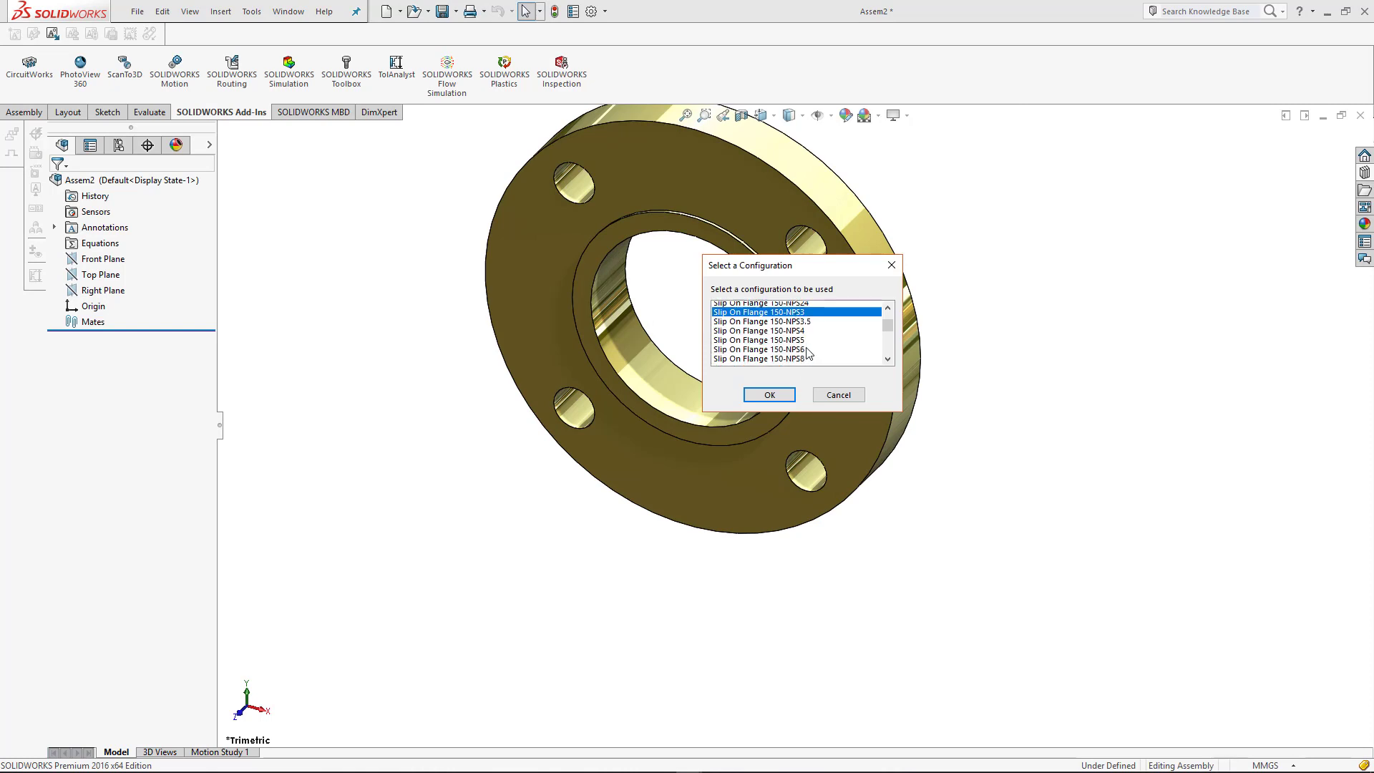
{"action": "scroll", "coordinate": [808, 344], "scroll_direction": "up", "scroll_amount": 1}
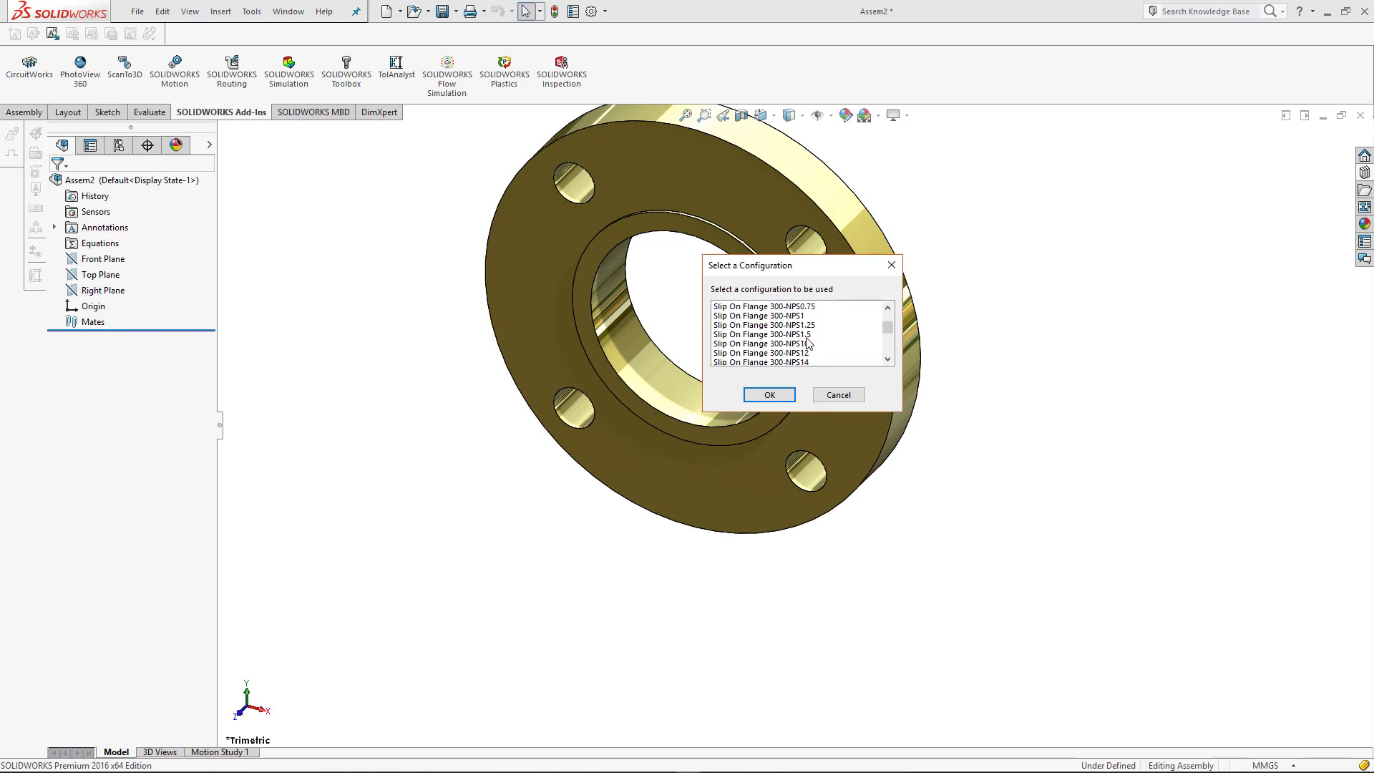
{"action": "scroll", "coordinate": [818, 349], "scroll_direction": "down", "scroll_amount": 1}
{"action": "scroll", "coordinate": [818, 349], "scroll_direction": "down", "scroll_amount": 1}
{"action": "left_click", "coordinate": [790, 344]}
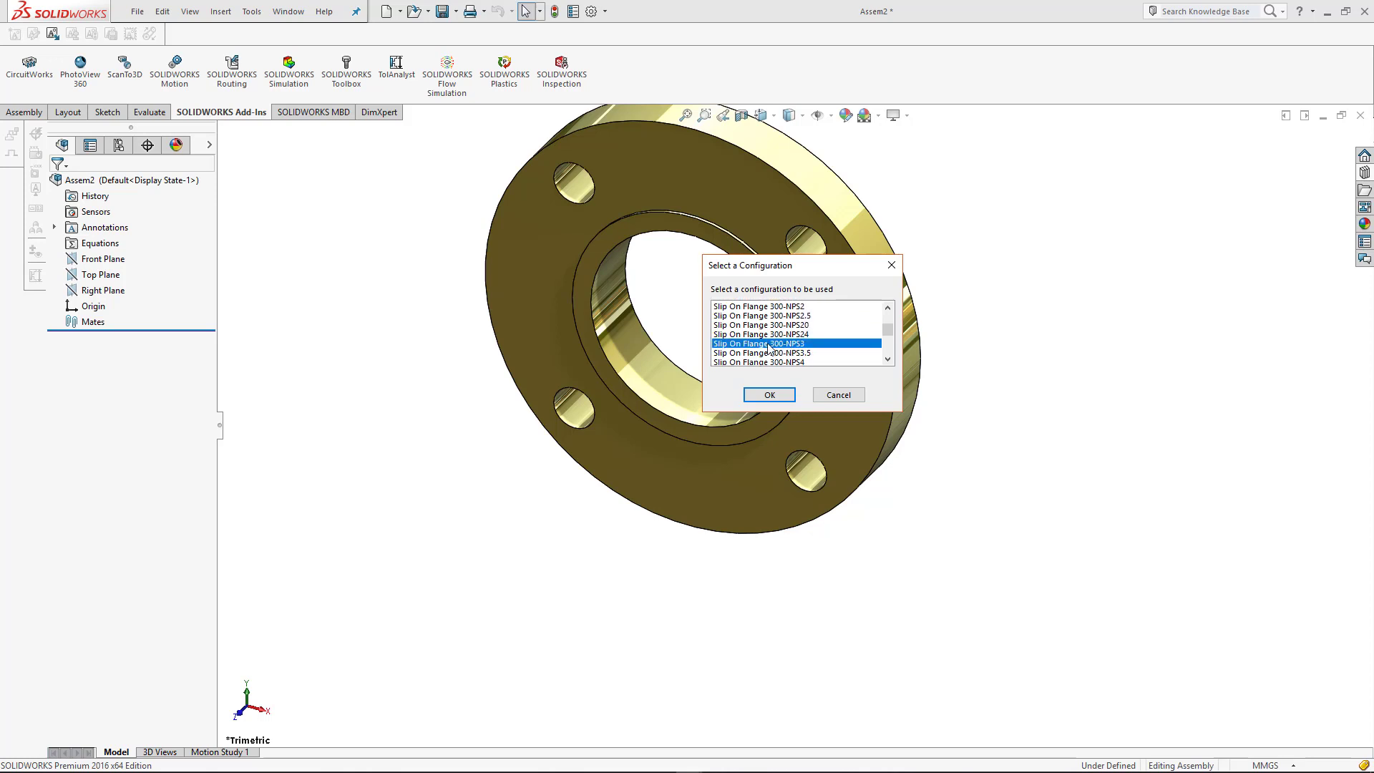
{"action": "scroll", "coordinate": [808, 349], "scroll_direction": "down", "scroll_amount": 1}
{"action": "left_click", "coordinate": [802, 334]}
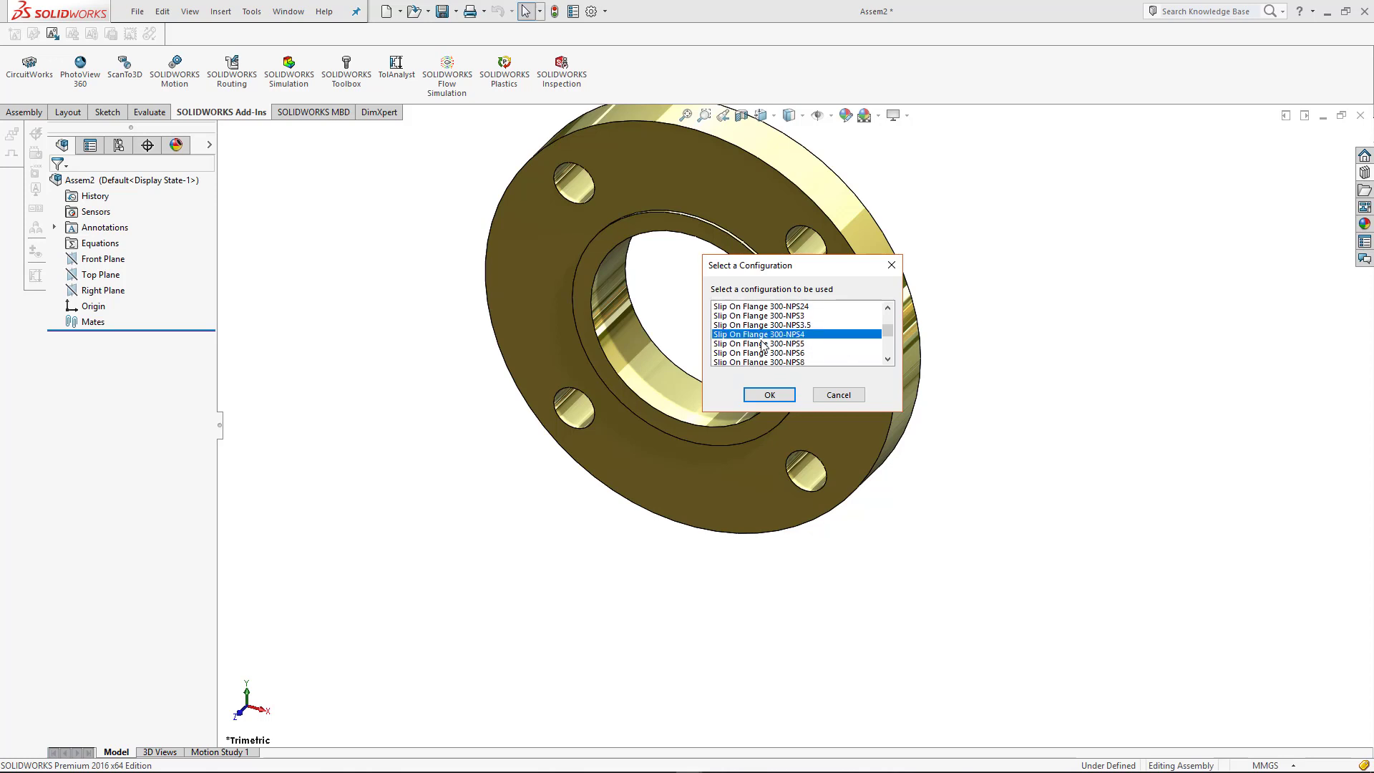
{"action": "left_click", "coordinate": [769, 395]}
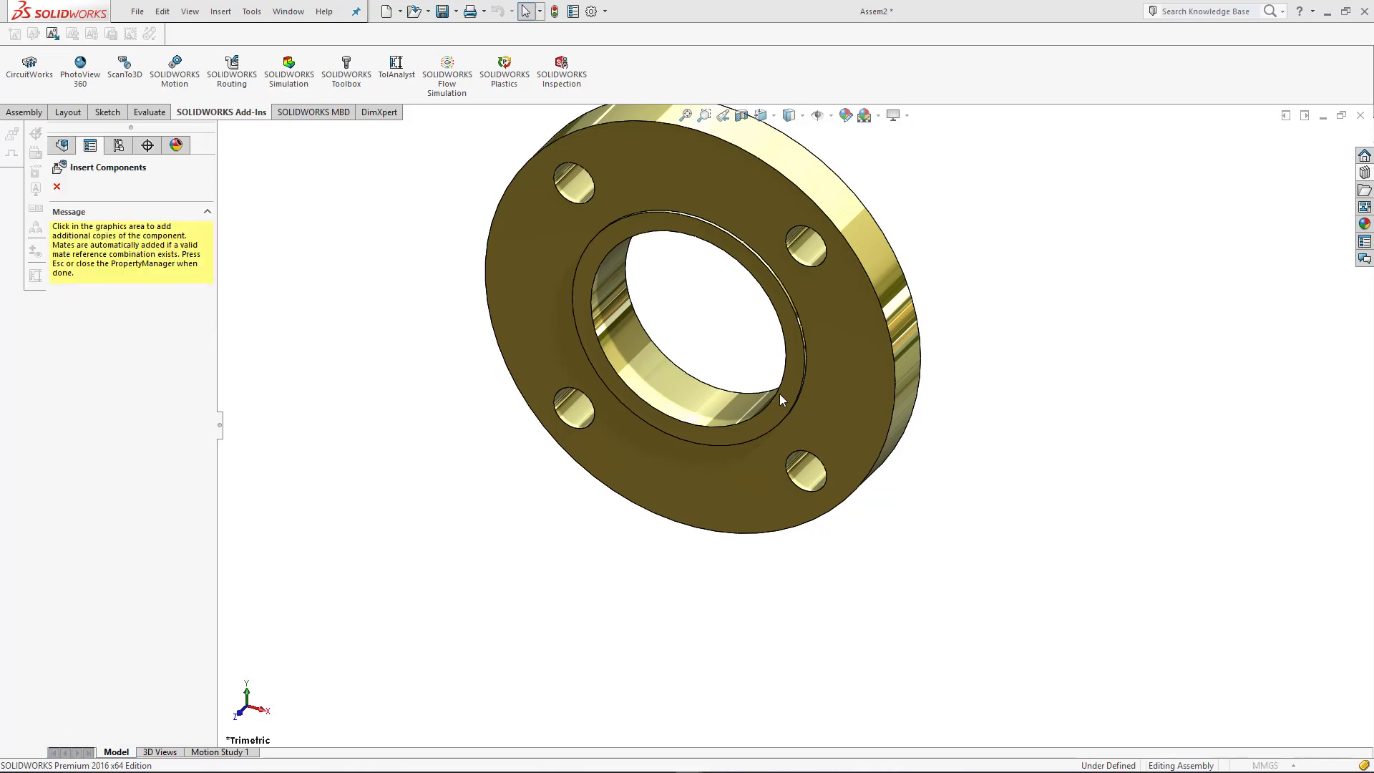
{"action": "key", "text": "Escape"}
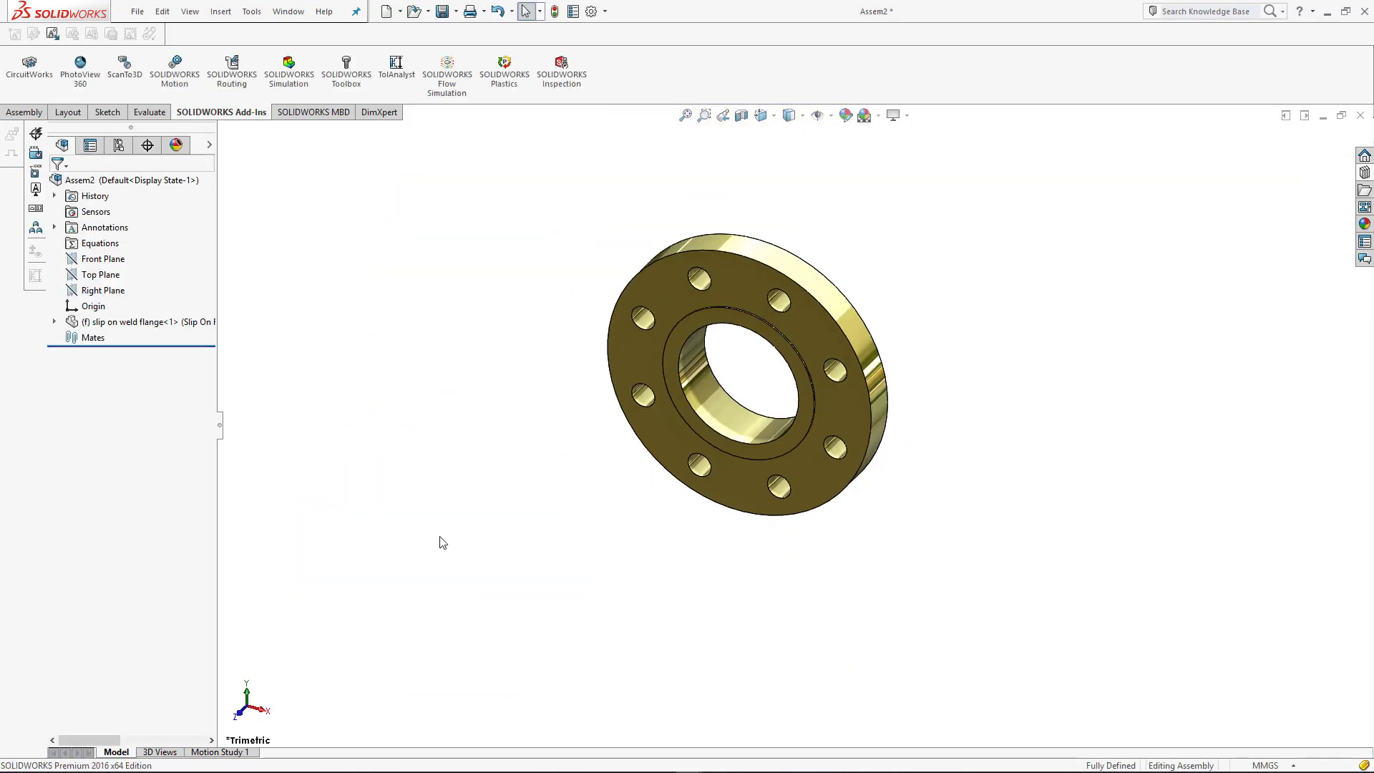
Compare the position of the flange's front plane with the assembly's Front Plane.
{"action": "middle_click_drag", "start_coordinate": [781, 558], "coordinate": [725, 484]}
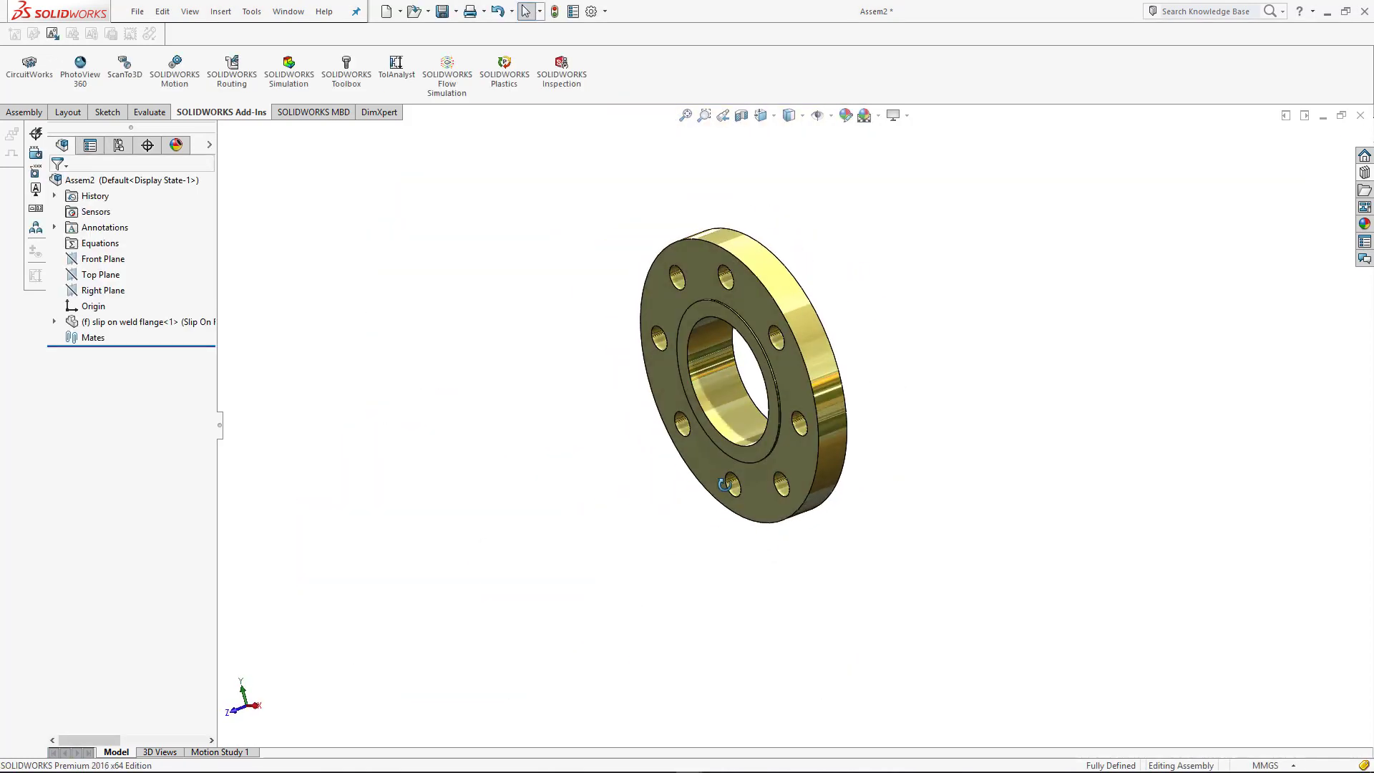
{"action": "key", "text": "ctrl+7"}
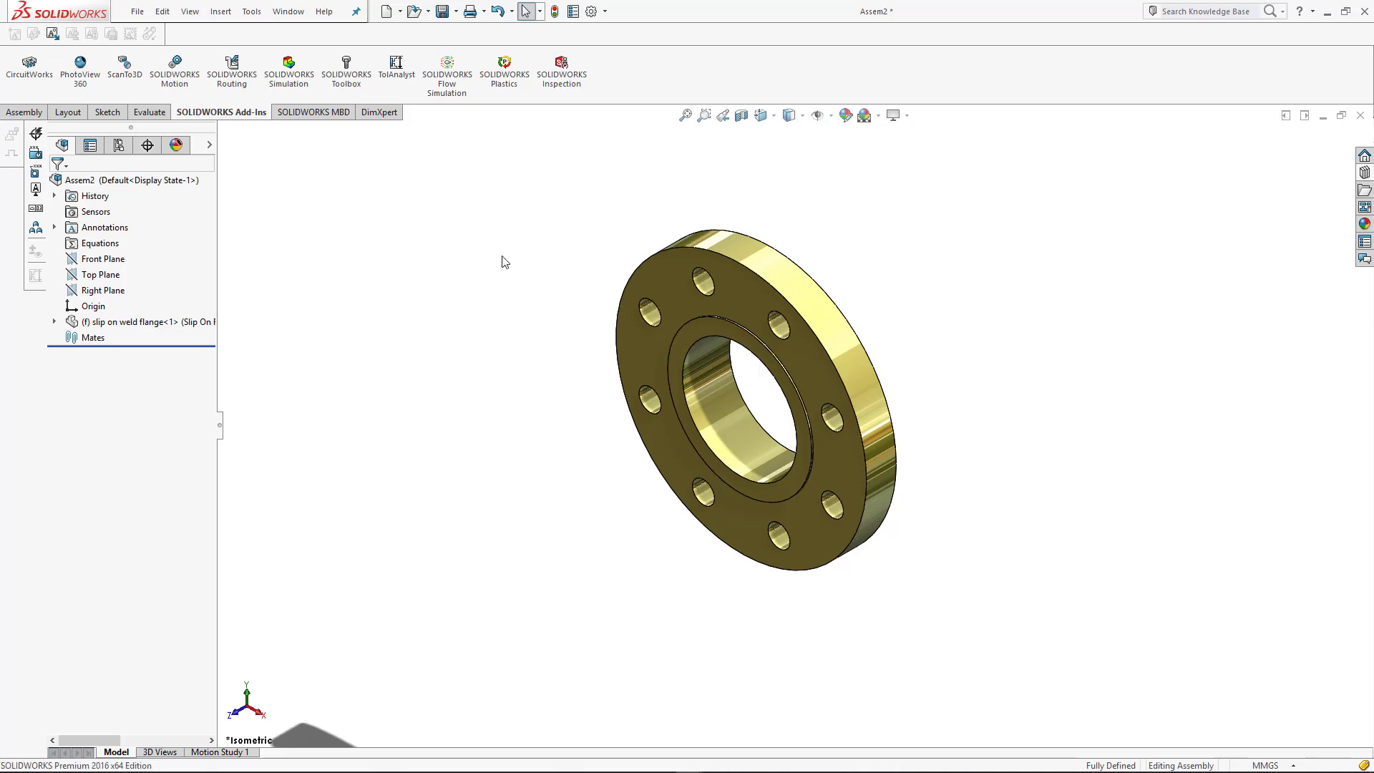
{"action": "left_click", "coordinate": [55, 322]}
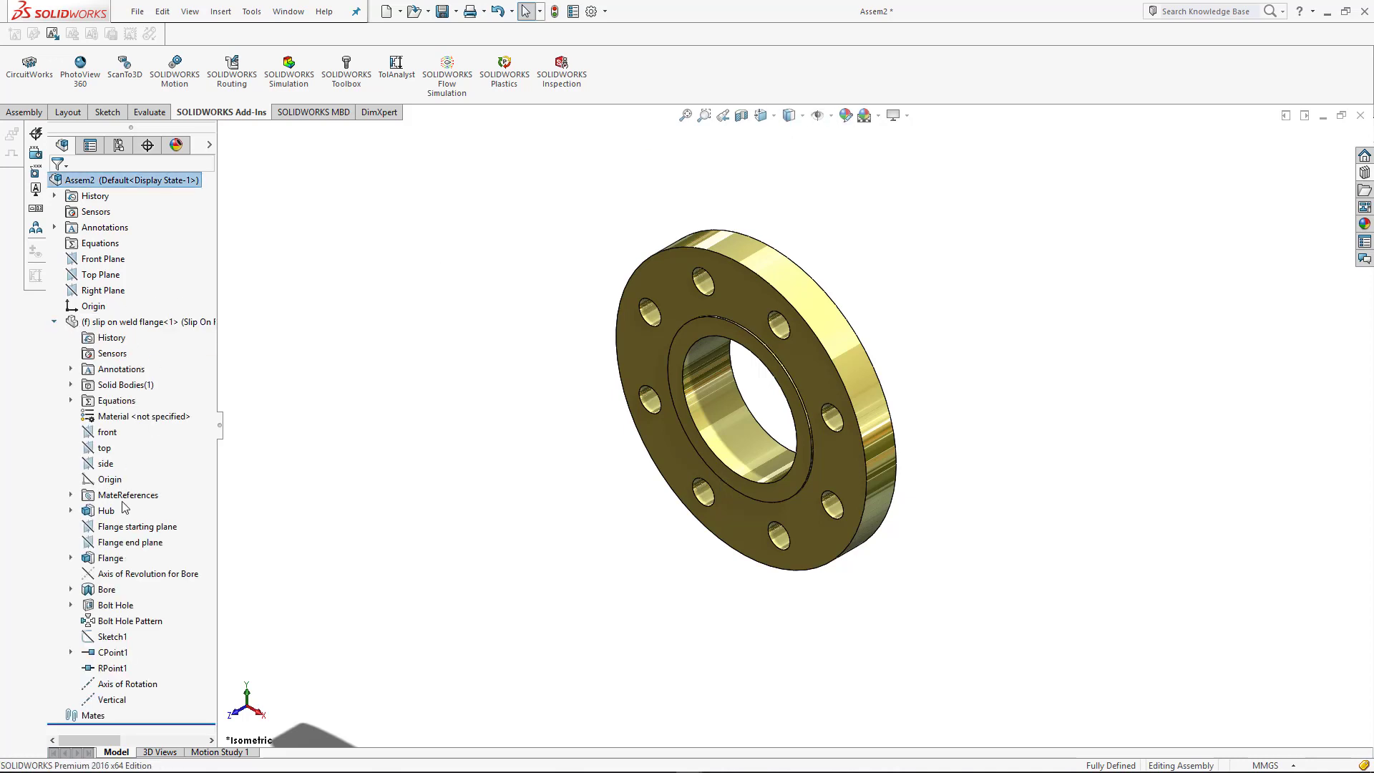
{"action": "left_click", "coordinate": [108, 448]}
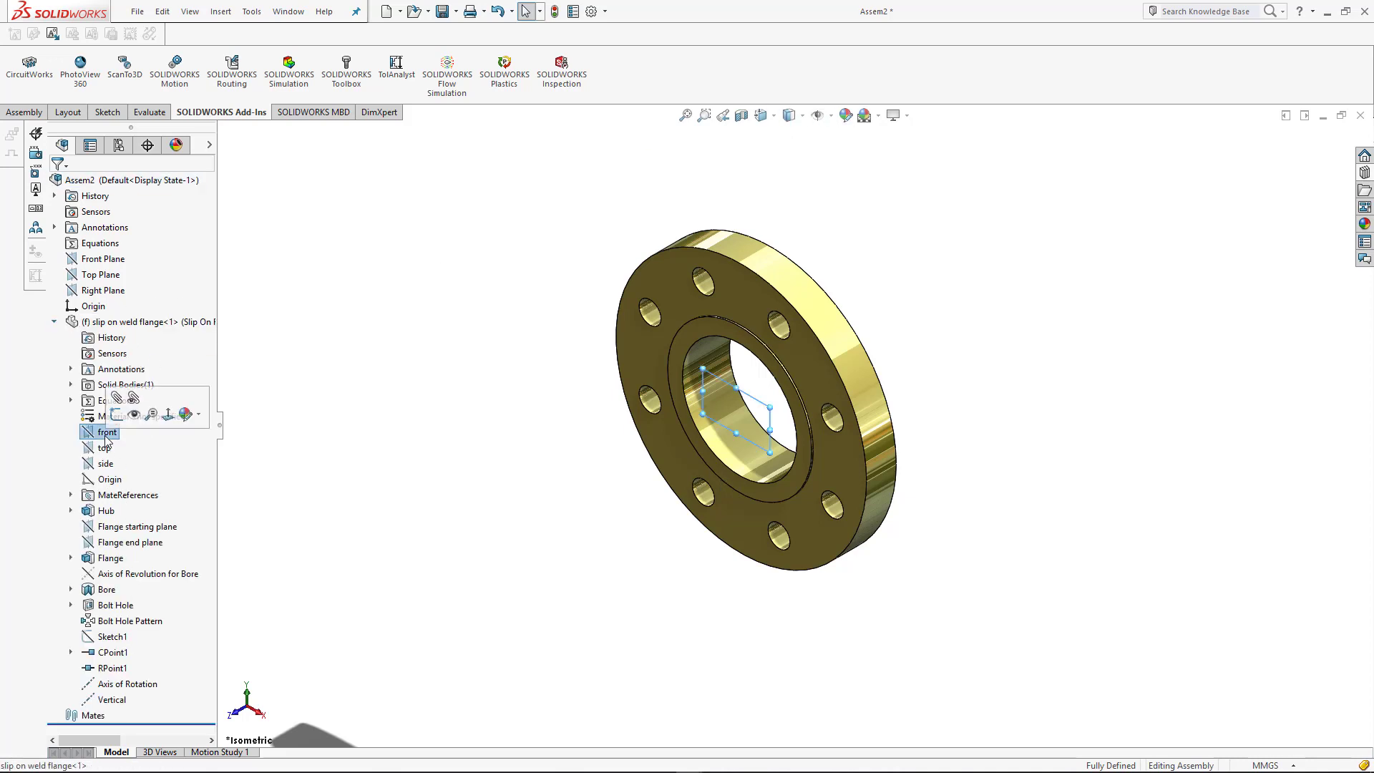
{"action": "left_click", "coordinate": [98, 259]}
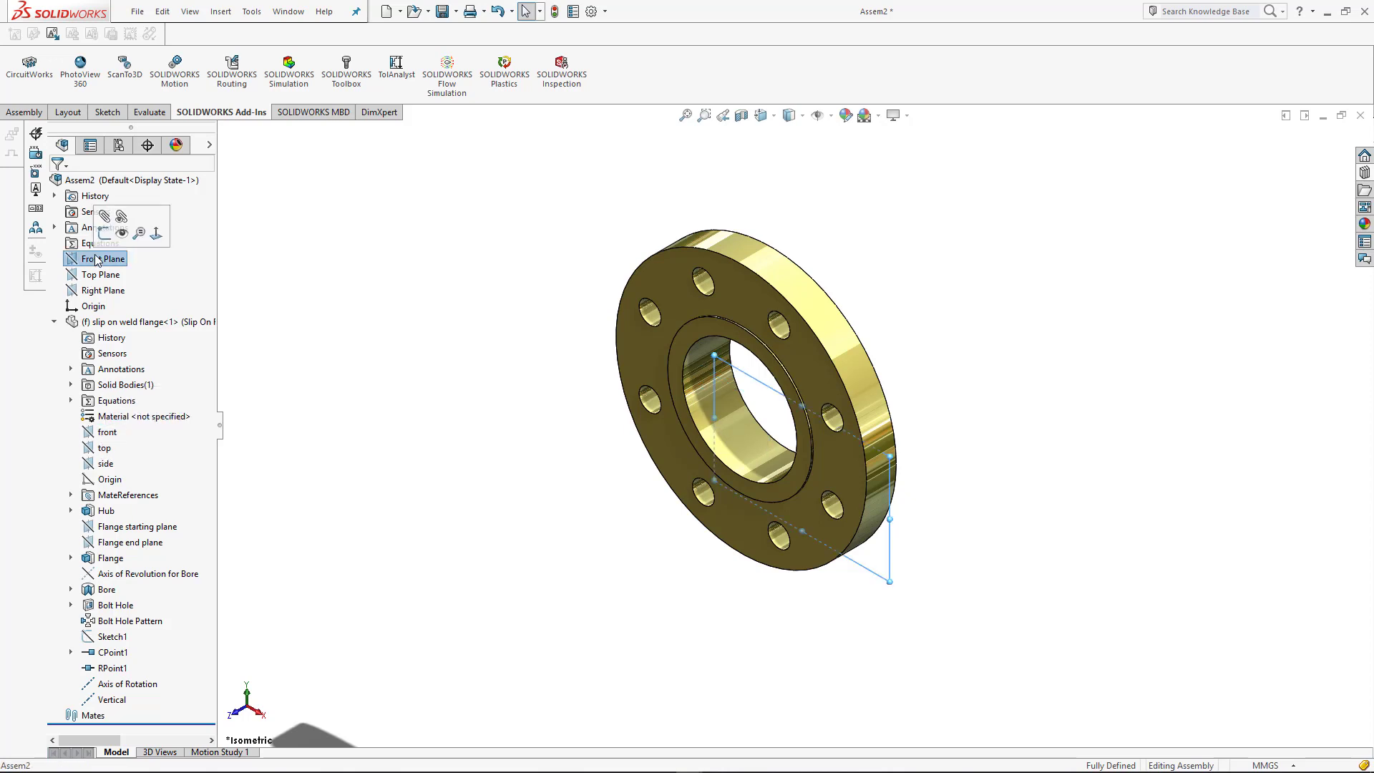
{"action": "left_click", "coordinate": [377, 338]}
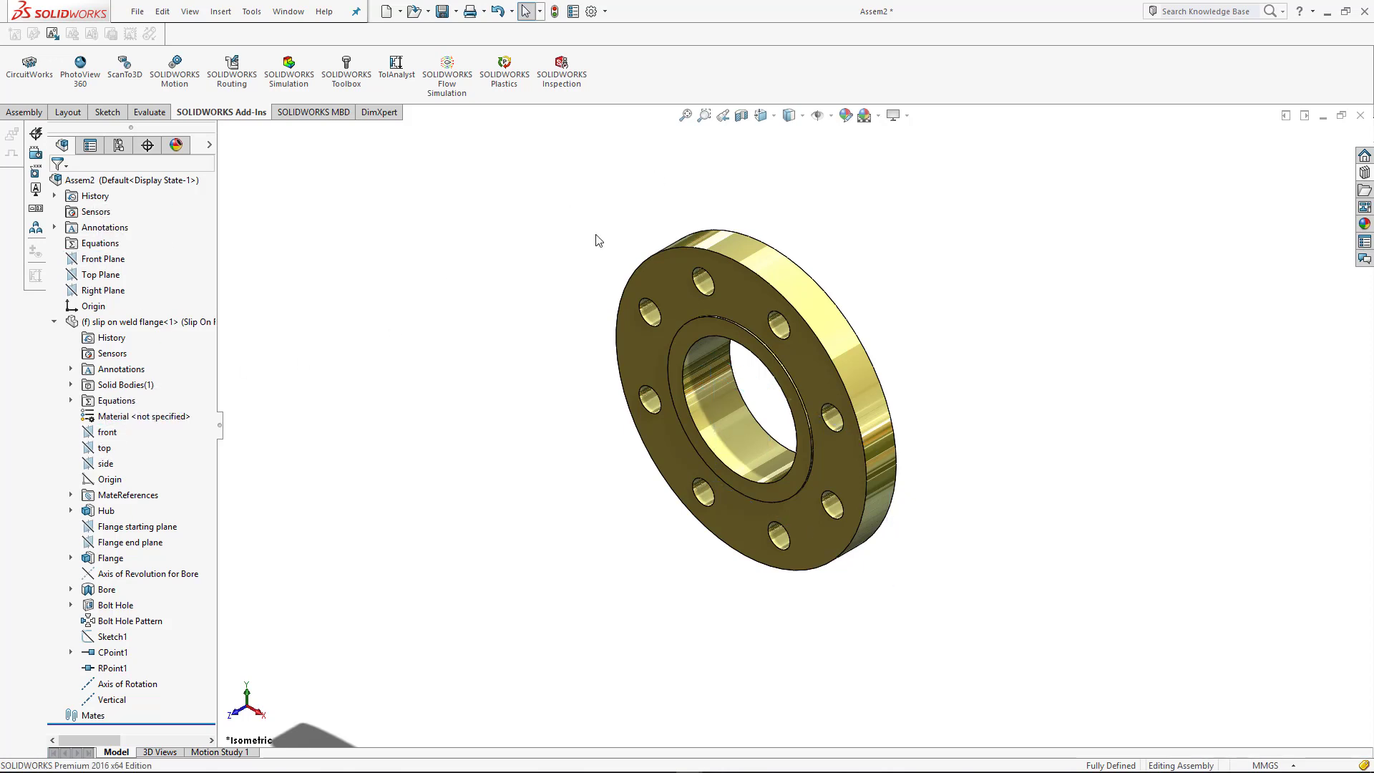
Float the fixed flange and mate its front plane coincident with the assembly's Front Plane.
{"action": "right_click", "coordinate": [141, 323]}
{"action": "left_click", "coordinate": [186, 478]}
{"action": "left_click", "coordinate": [103, 259]}
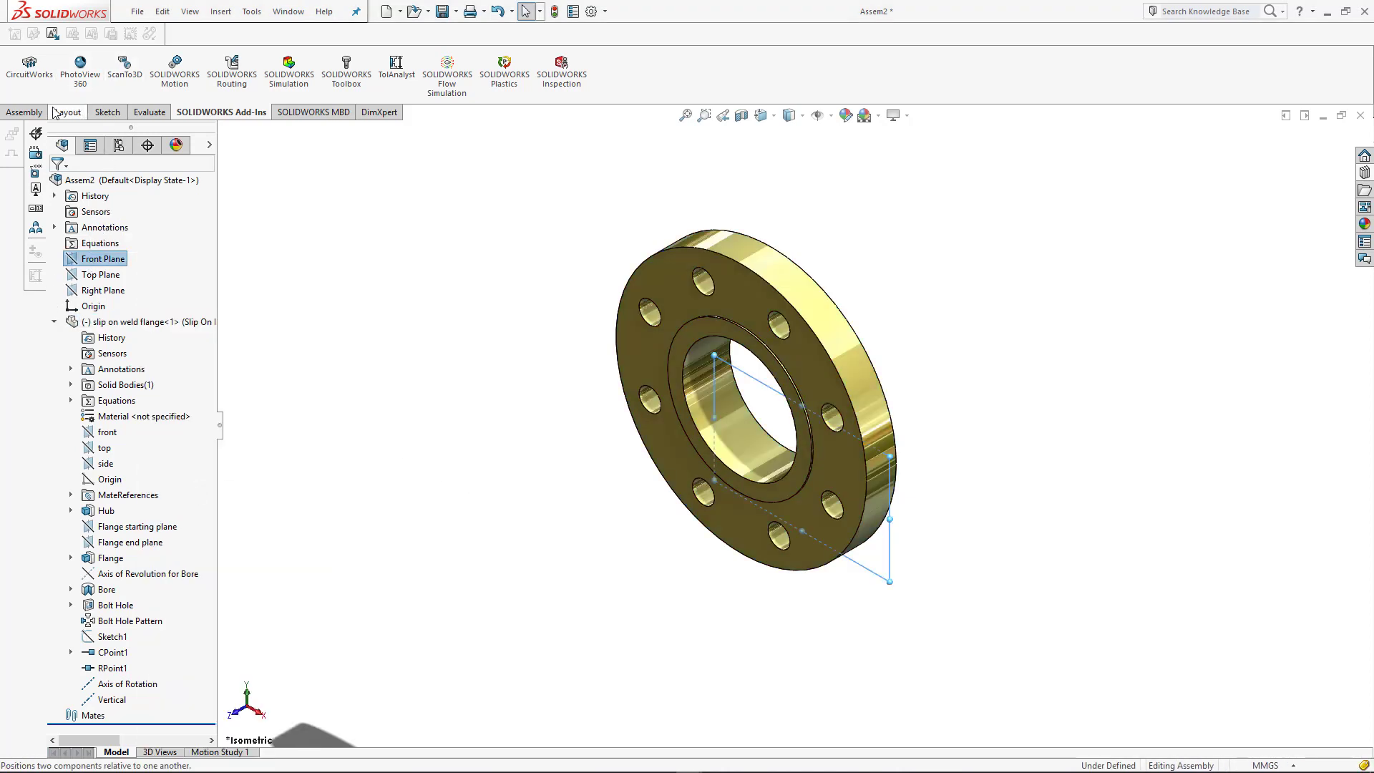
{"action": "left_click", "coordinate": [23, 112]}
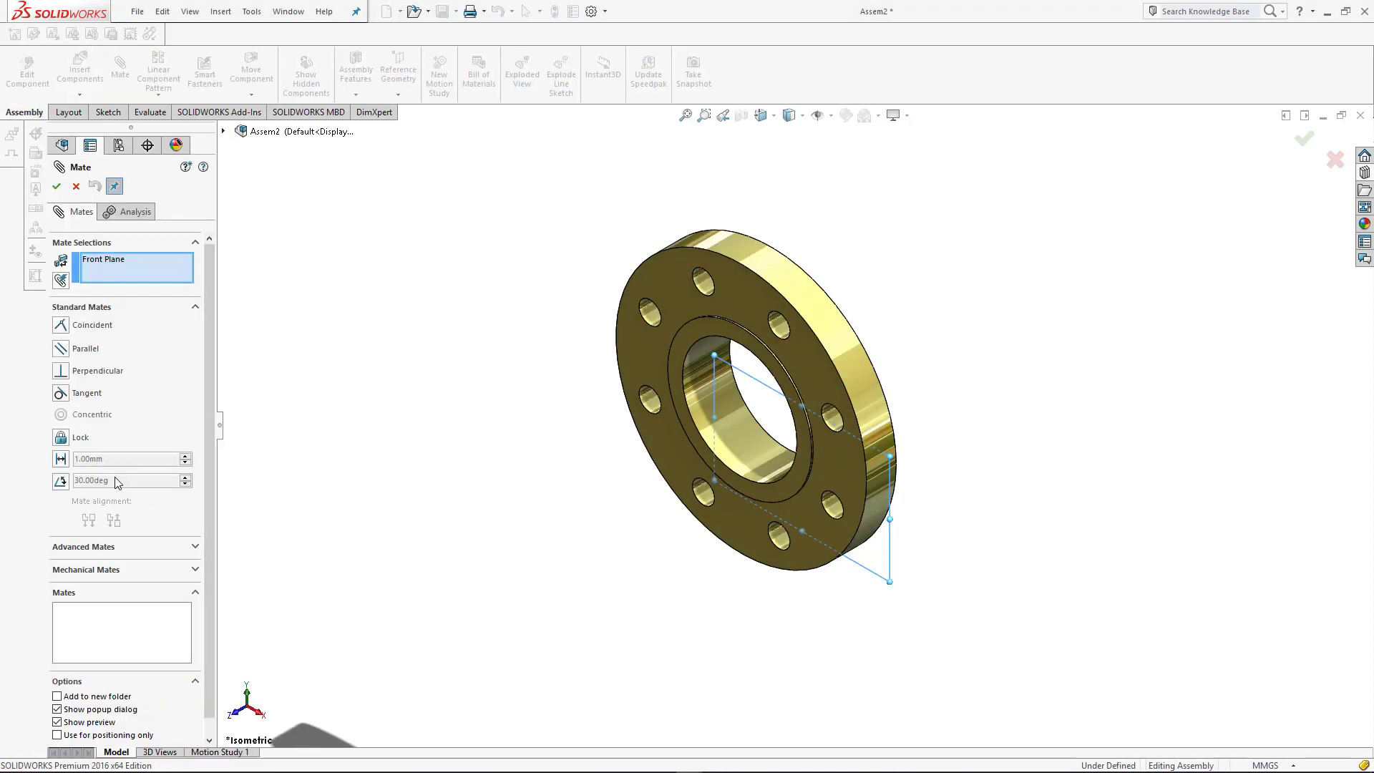
{"action": "left_click", "coordinate": [224, 132]}
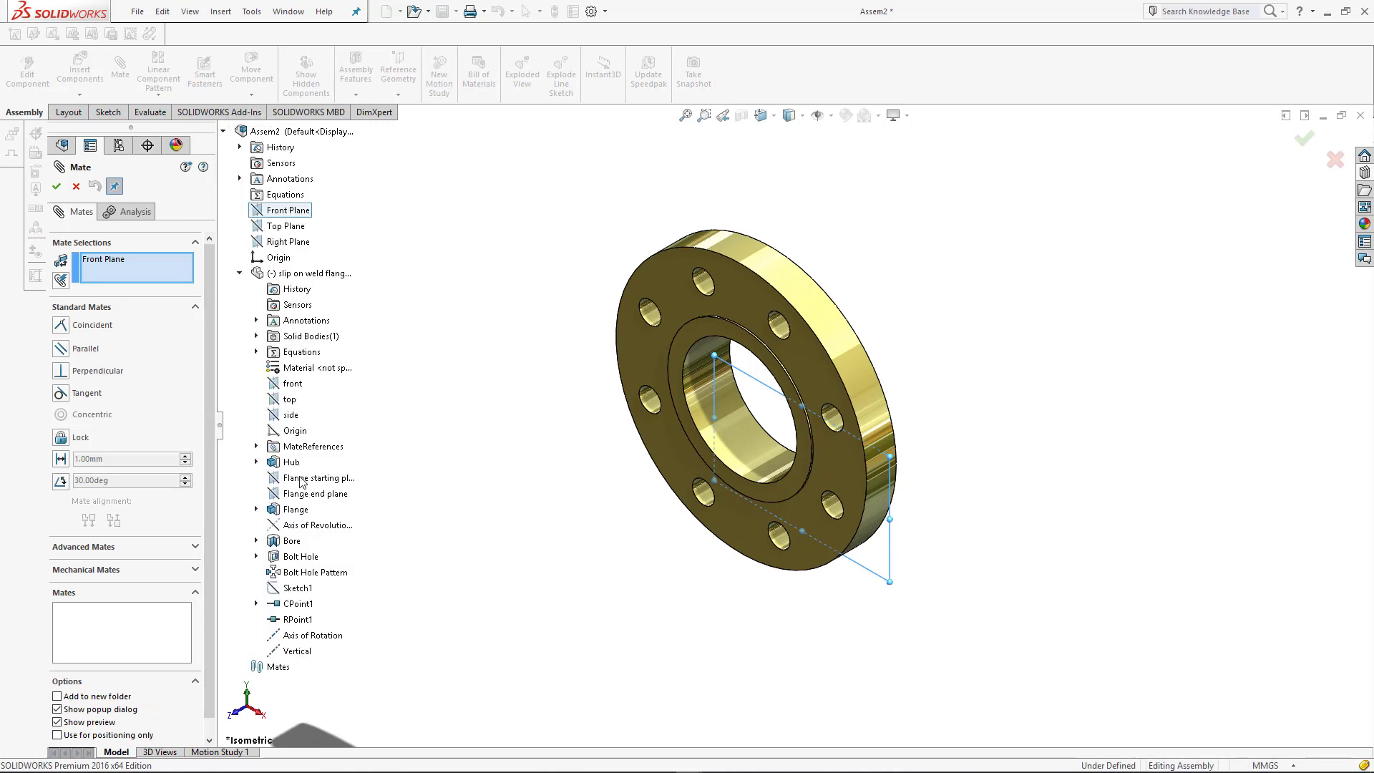
{"action": "left_click", "coordinate": [292, 385]}
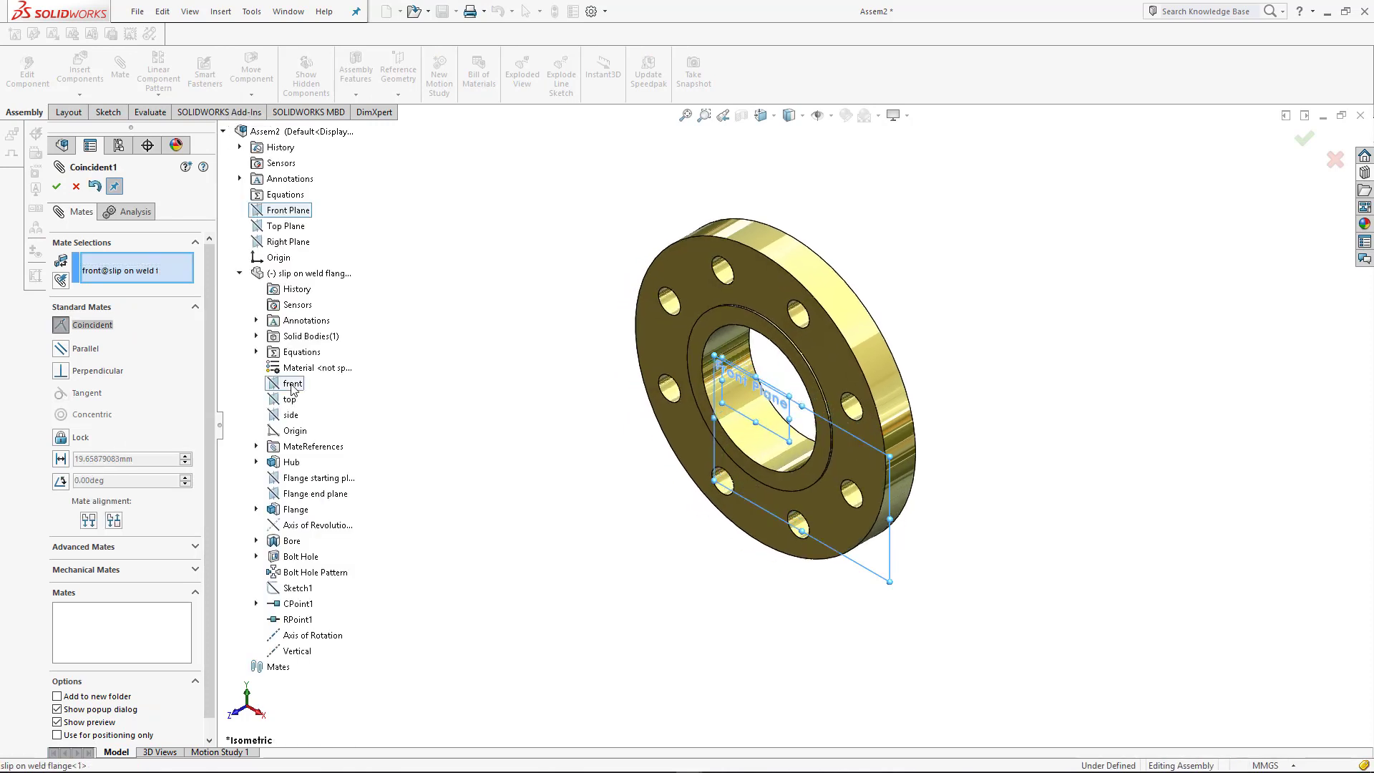
{"action": "left_click", "coordinate": [276, 367]}
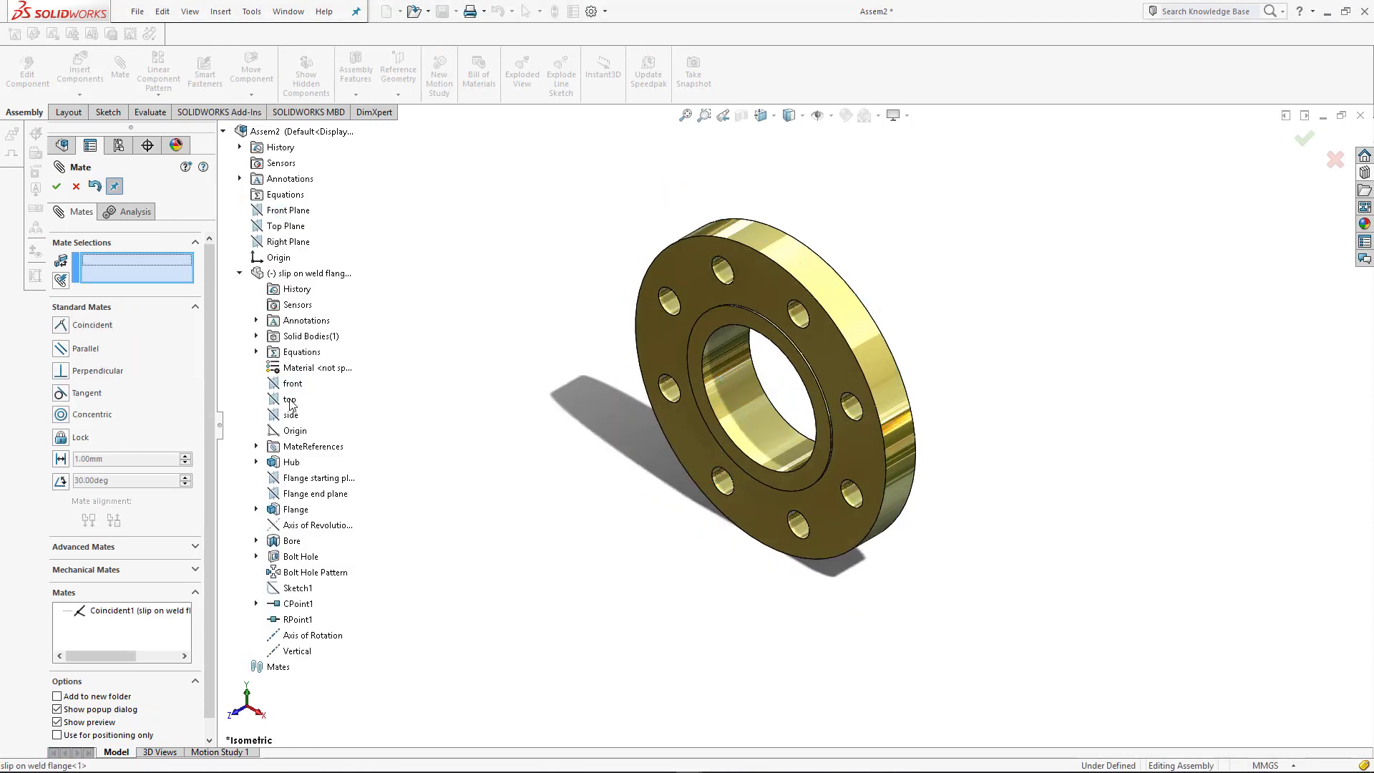
Mate the flange's top and side planes coincident with the assembly's Top Plane and Right Plane.
{"action": "left_click", "coordinate": [289, 400]}
{"action": "left_click", "coordinate": [286, 226]}
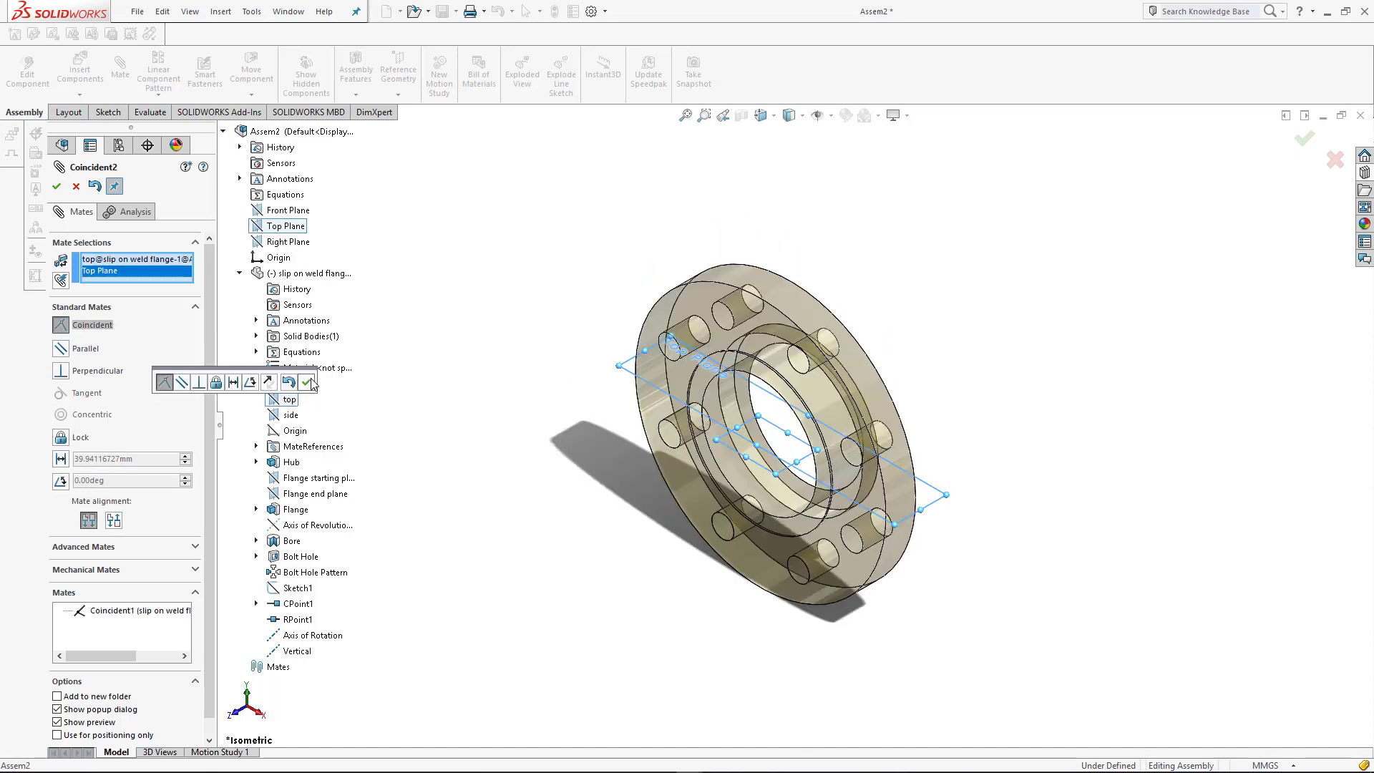
{"action": "left_click", "coordinate": [308, 382]}
{"action": "left_click", "coordinate": [291, 415]}
{"action": "left_click", "coordinate": [288, 242]}
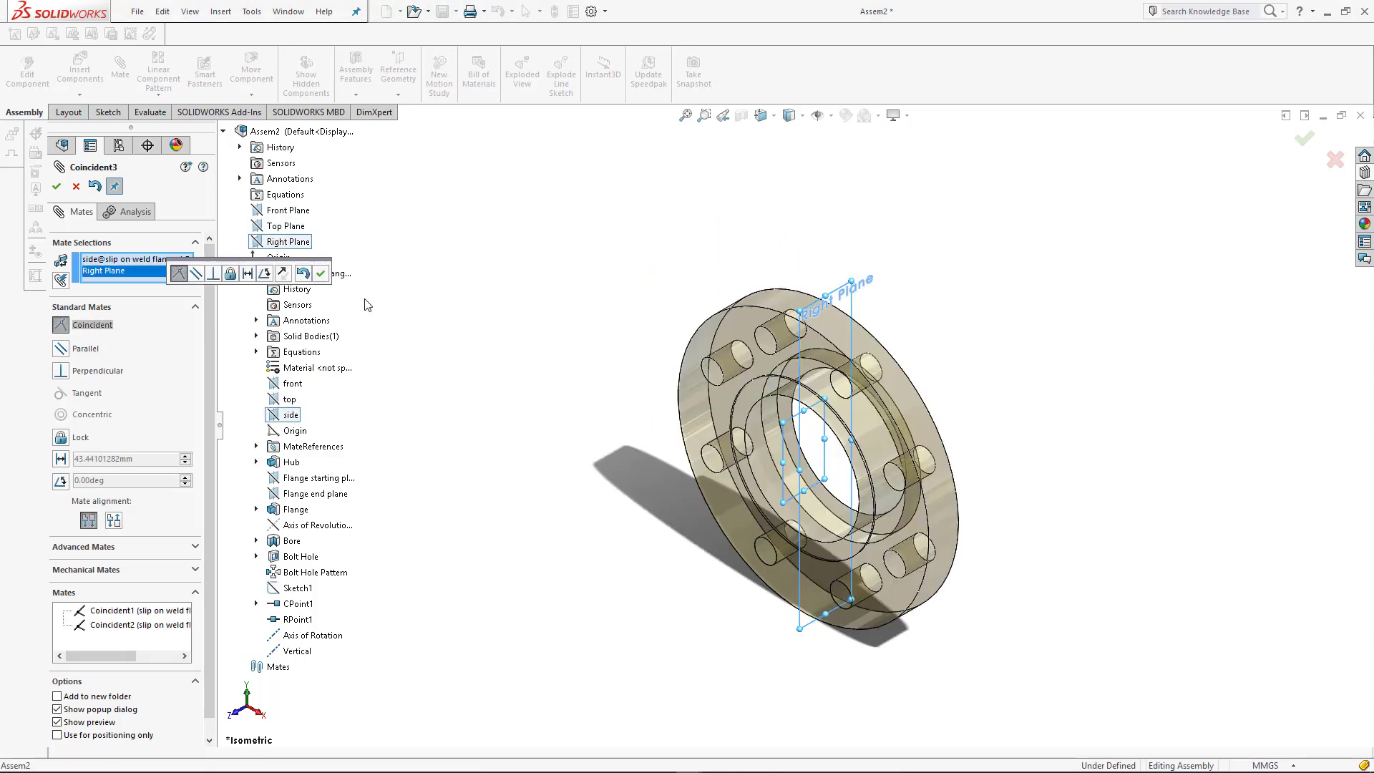
{"action": "left_click", "coordinate": [320, 279]}
{"action": "left_click", "coordinate": [56, 186]}
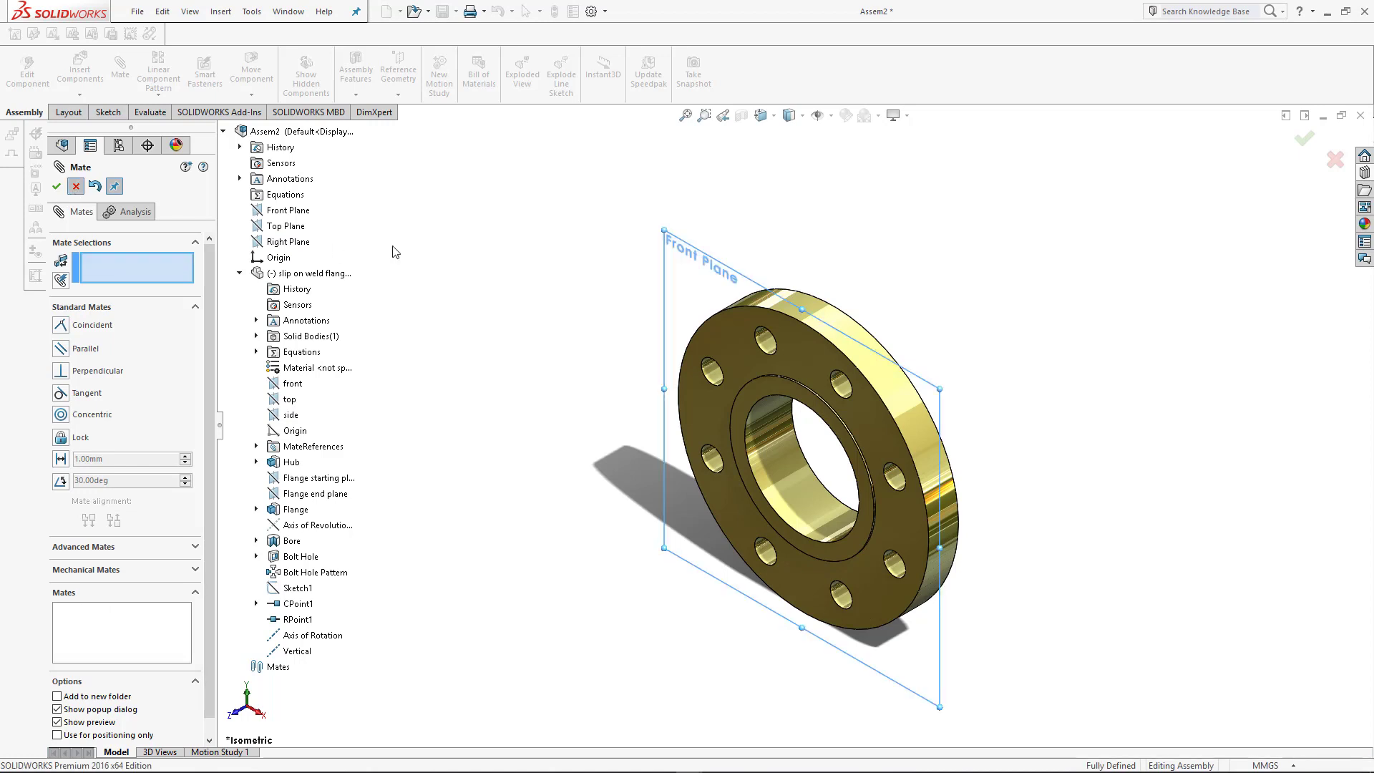
Insert a new part into the assembly and start its sketch at the front of the flange.
{"action": "left_click", "coordinate": [79, 94]}
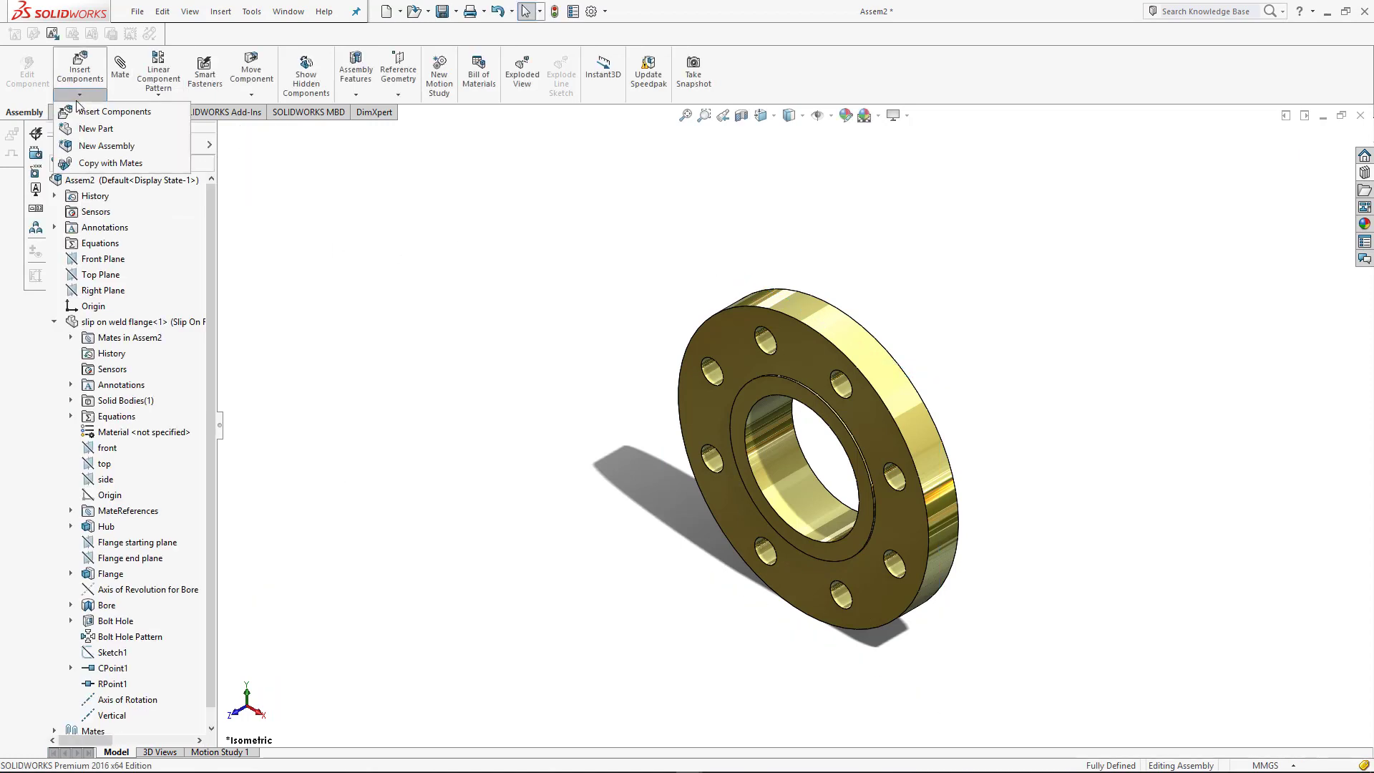
{"action": "left_click", "coordinate": [101, 129]}
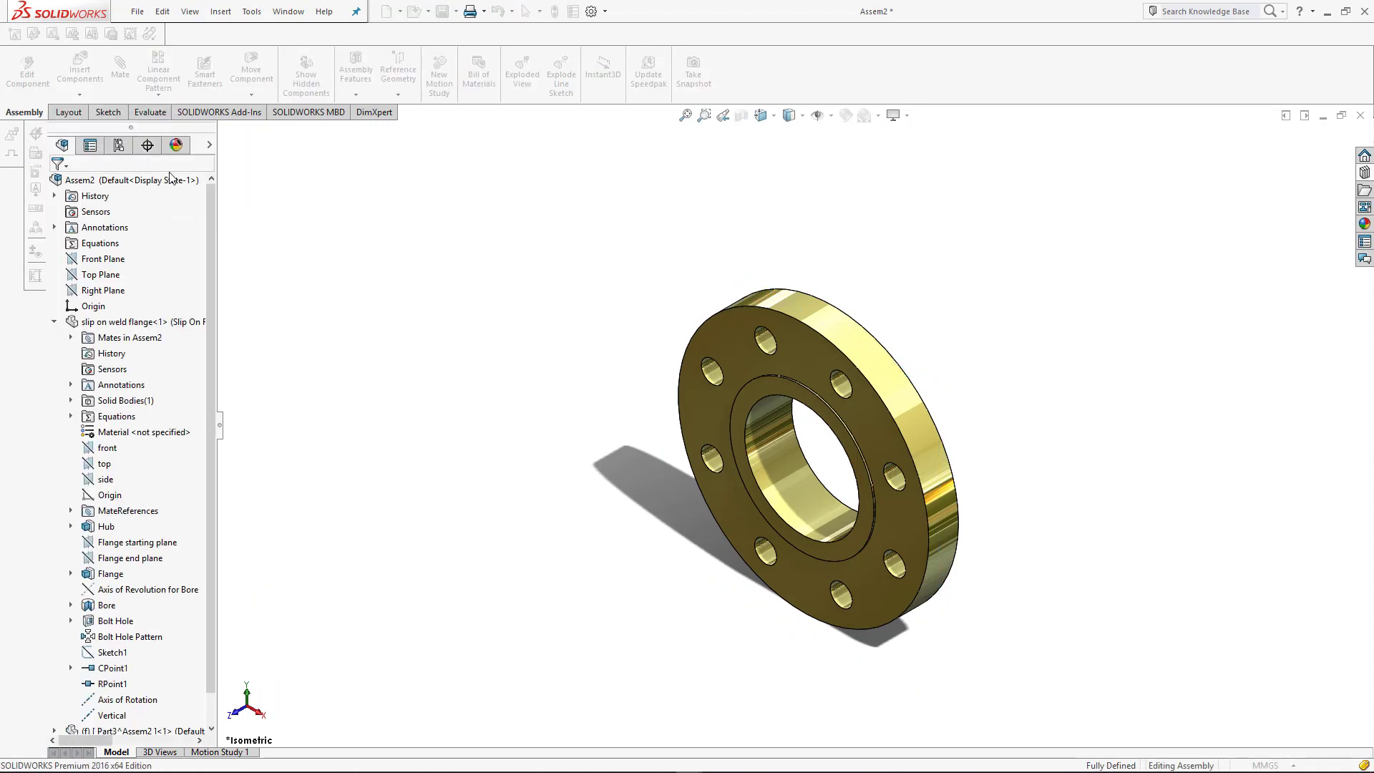
{"action": "left_click", "coordinate": [792, 384]}
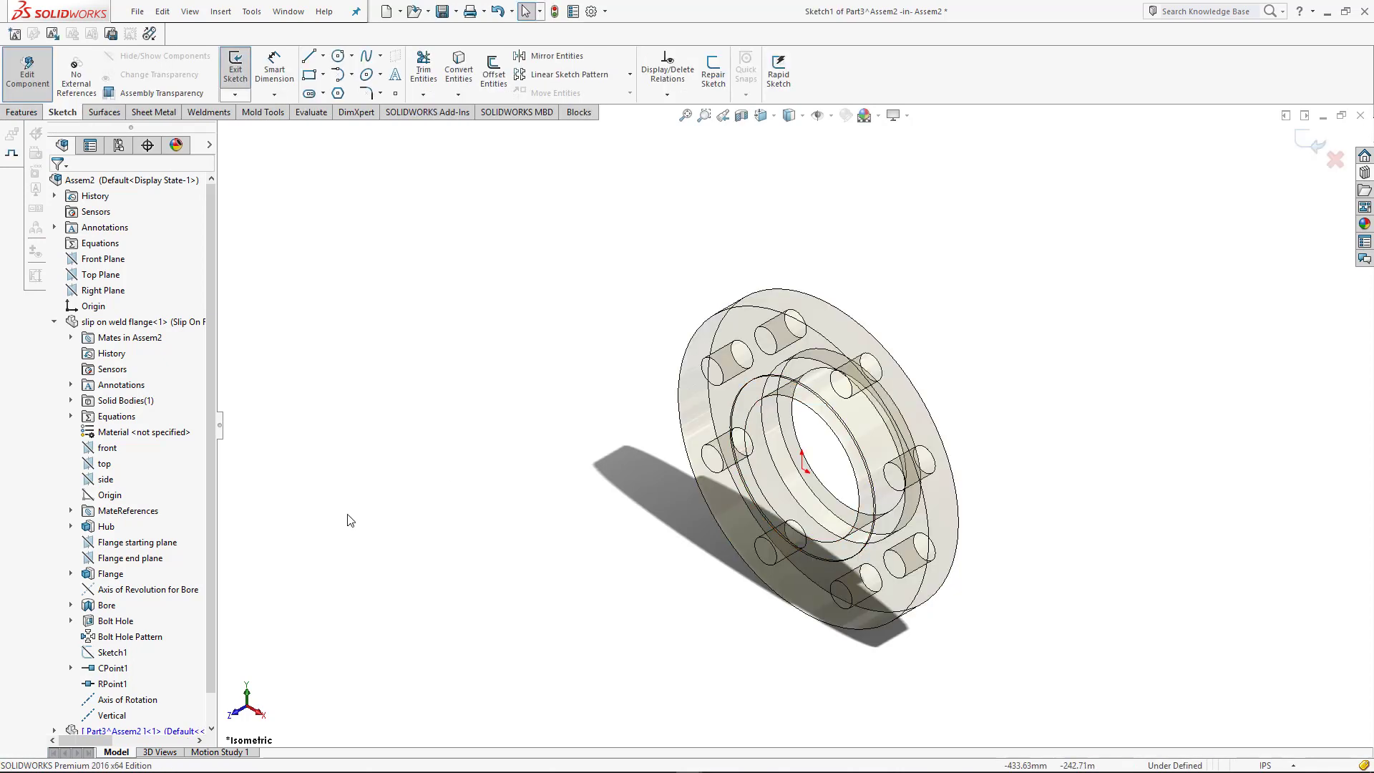
In the new part's sketch, viewed face-on, draw a circle of about 58 mm radius centred on the origin, matching the flange bore.
{"action": "scroll", "coordinate": [213, 587], "scroll_direction": "down", "scroll_amount": 1}
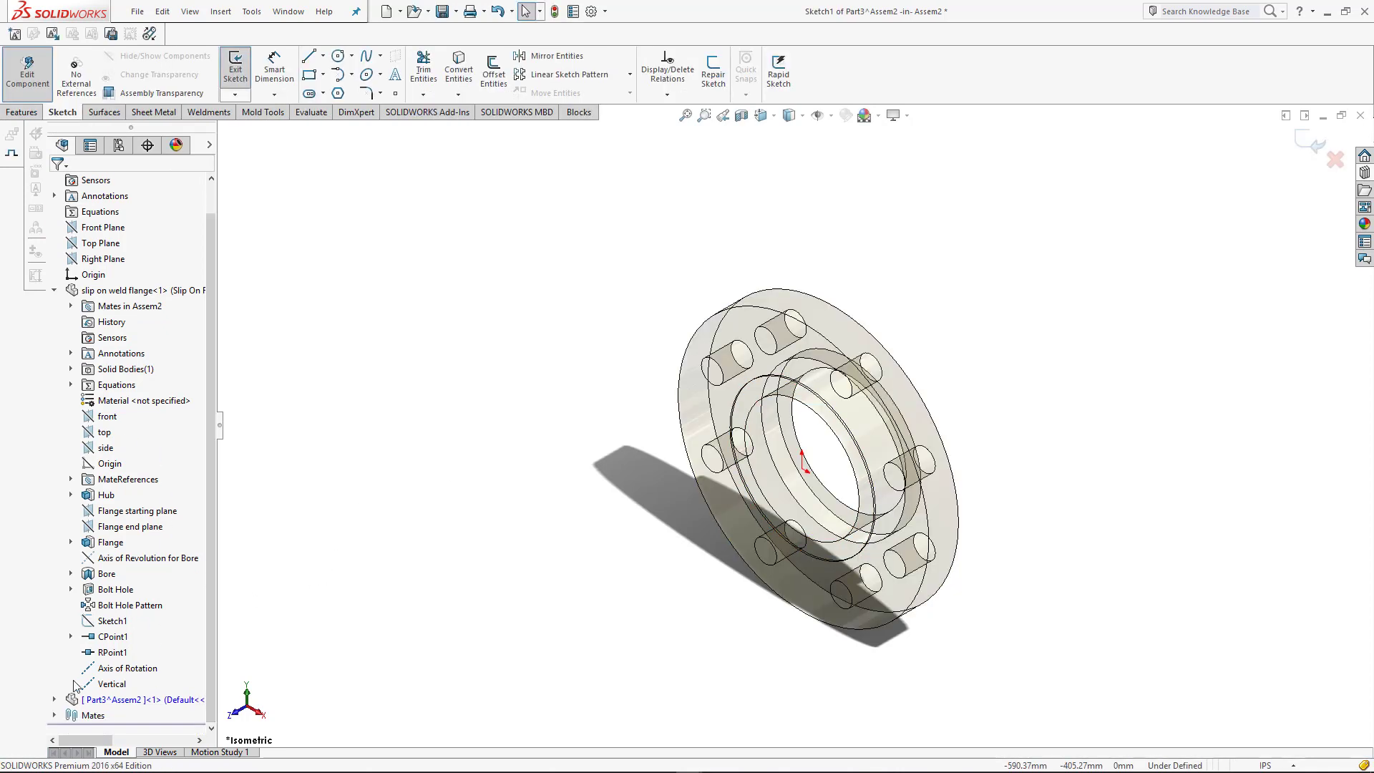
{"action": "left_click", "coordinate": [55, 699]}
{"action": "left_click", "coordinate": [118, 715]}
{"action": "left_click", "coordinate": [141, 699]}
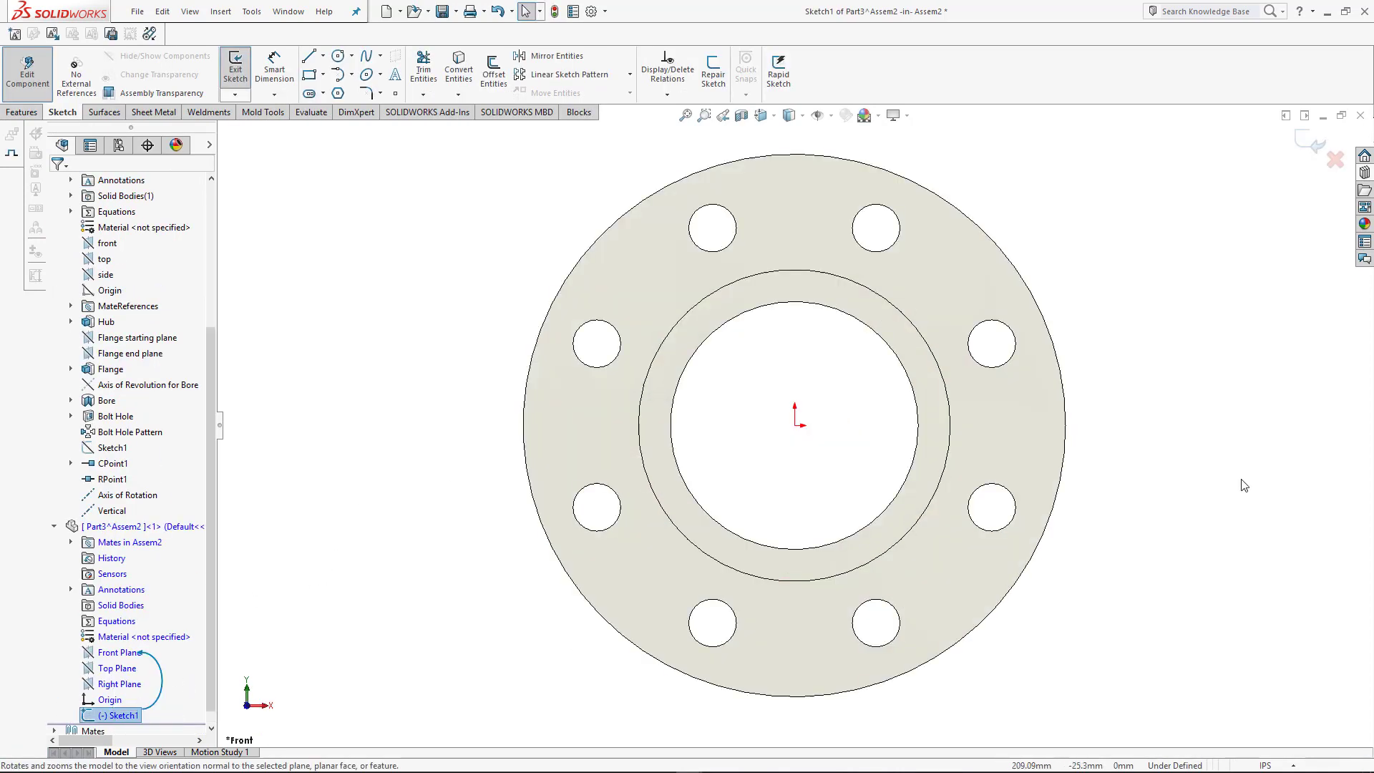
{"action": "left_click", "coordinate": [337, 57]}
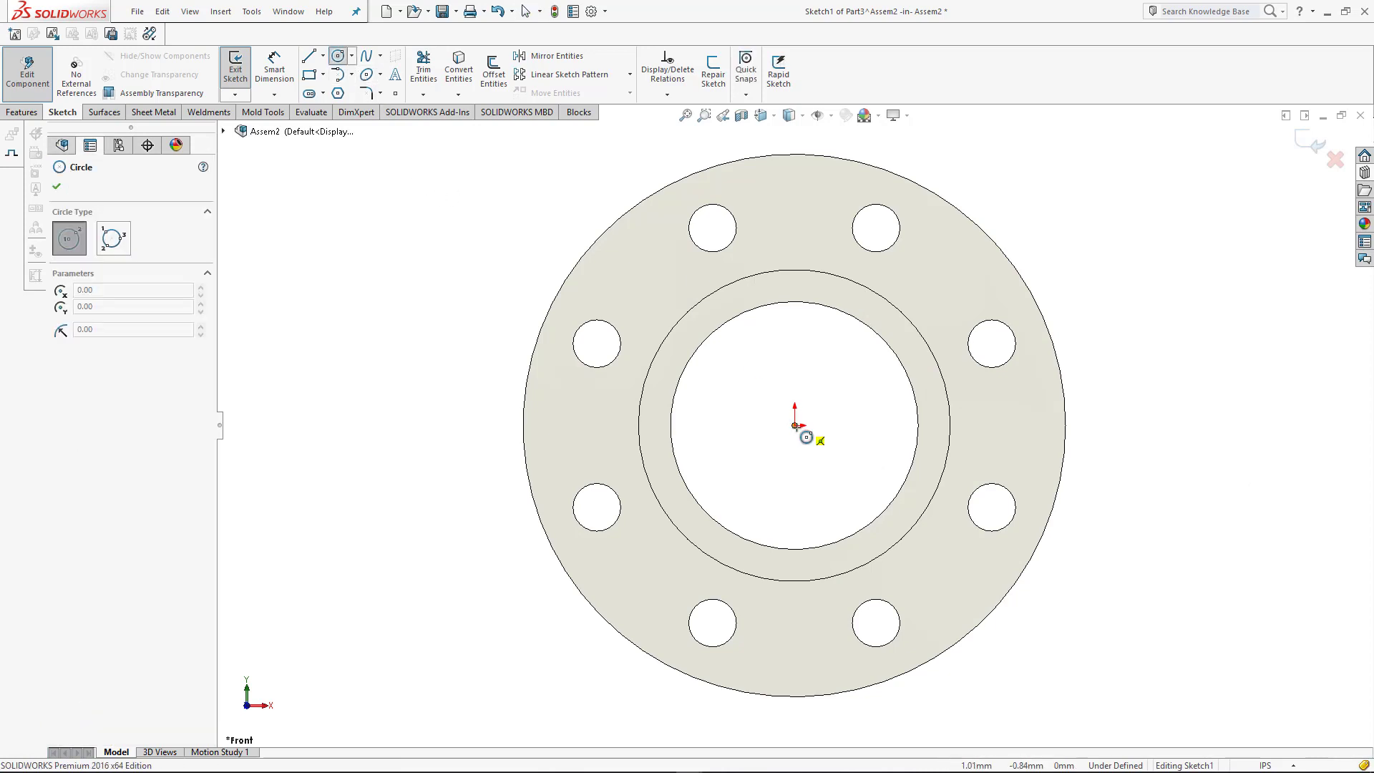
{"action": "left_click", "coordinate": [794, 425]}
{"action": "left_click", "coordinate": [738, 315]}
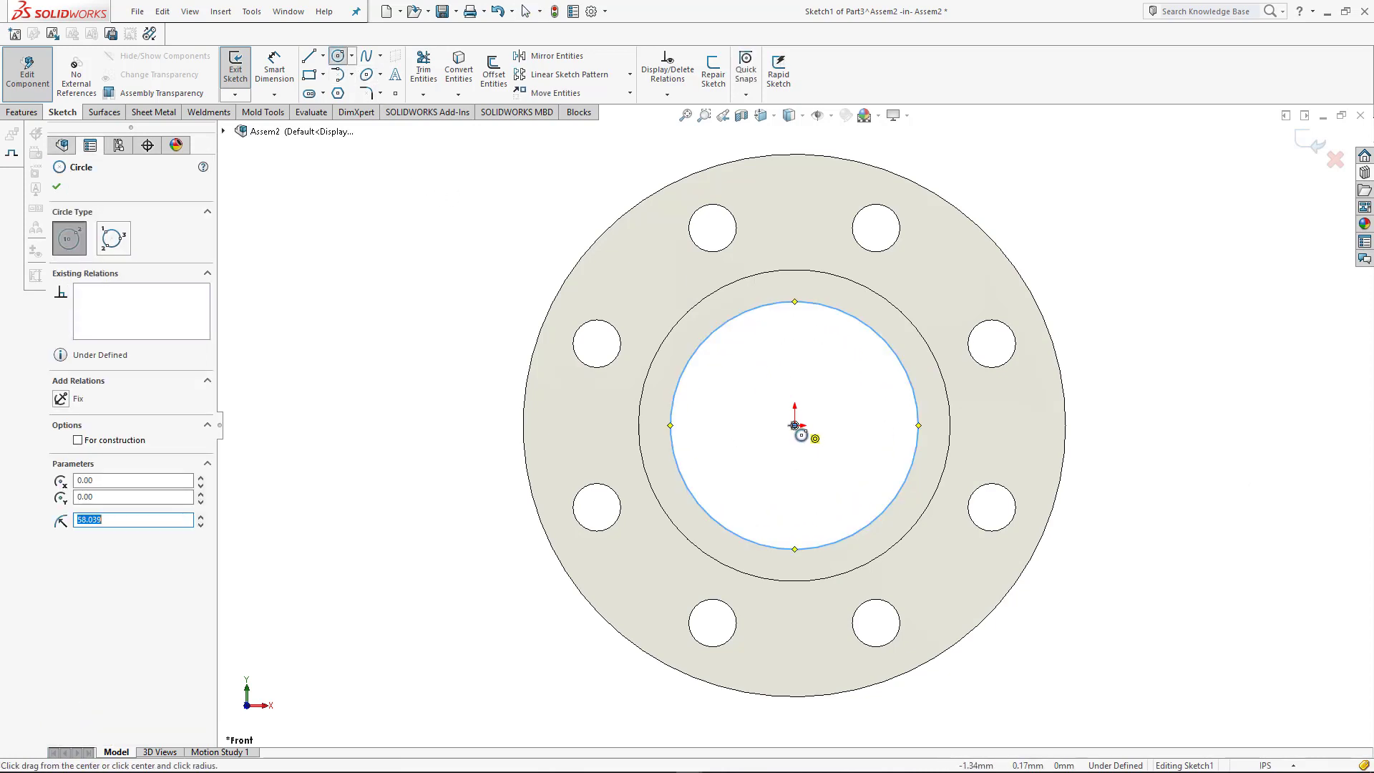
Draw a smaller circle of about 45 mm radius centred on the origin and dimension the gap between both circles as 8 mm.
{"action": "left_click", "coordinate": [794, 425]}
{"action": "left_click", "coordinate": [745, 344]}
{"action": "key", "text": "Escape"}
{"action": "left_click", "coordinate": [274, 68]}
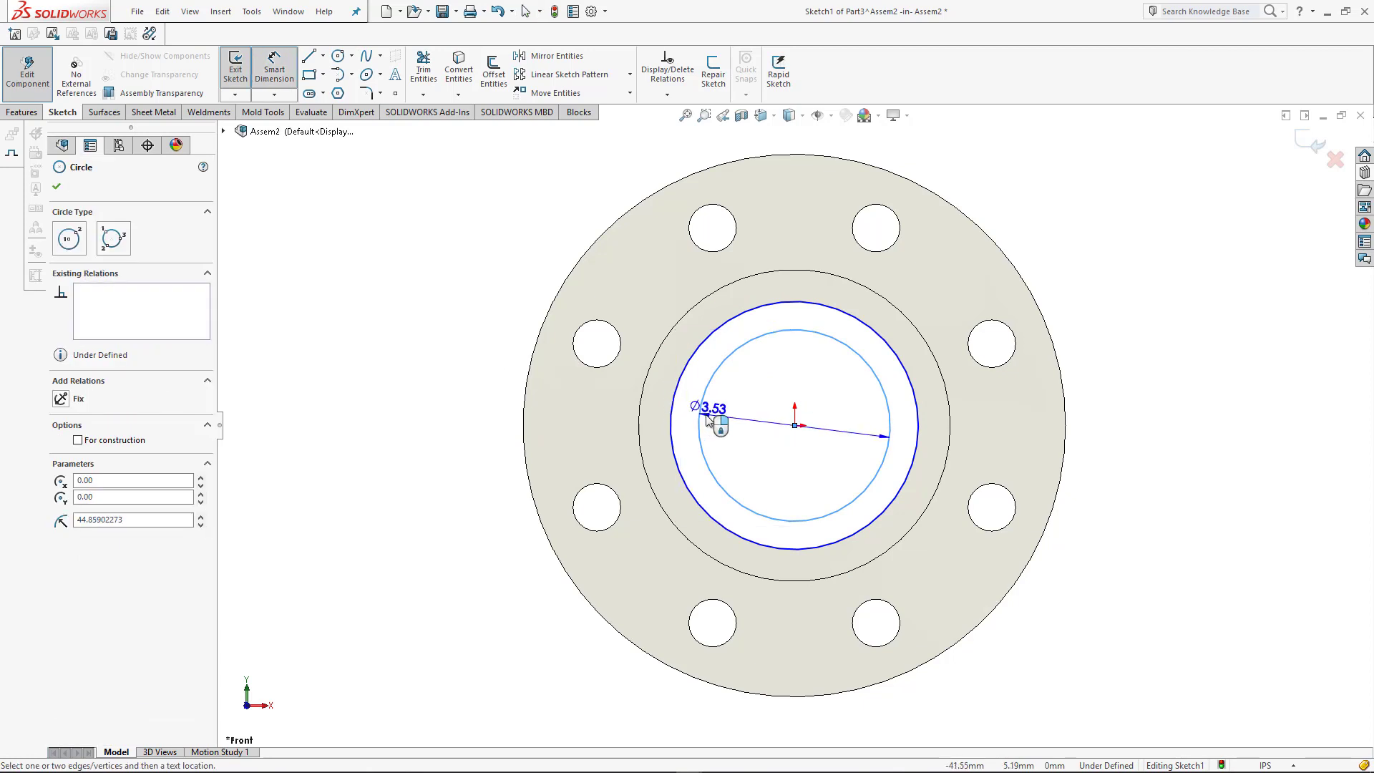
{"action": "left_click", "coordinate": [672, 415]}
{"action": "left_click", "coordinate": [725, 416]}
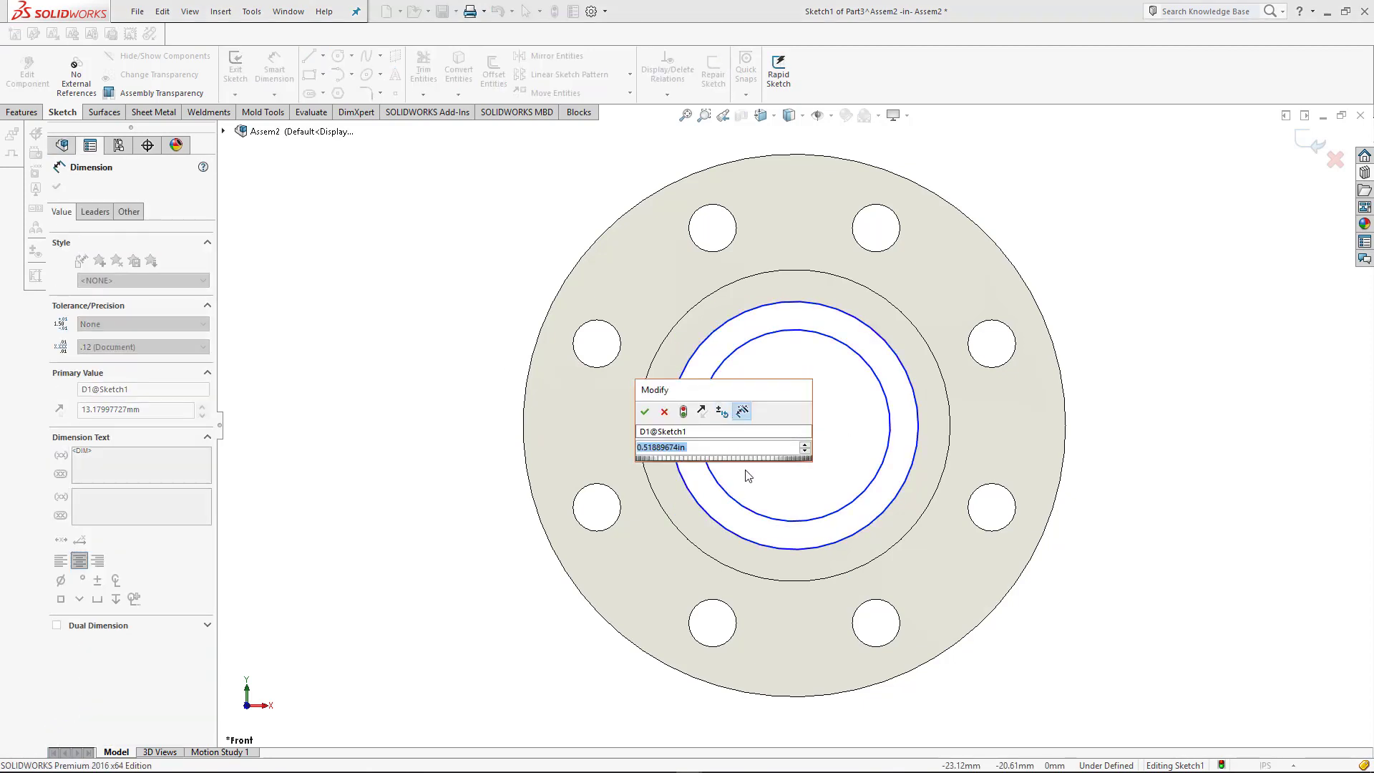
{"action": "type", "text": "8mm"}
{"action": "key", "text": "Return"}
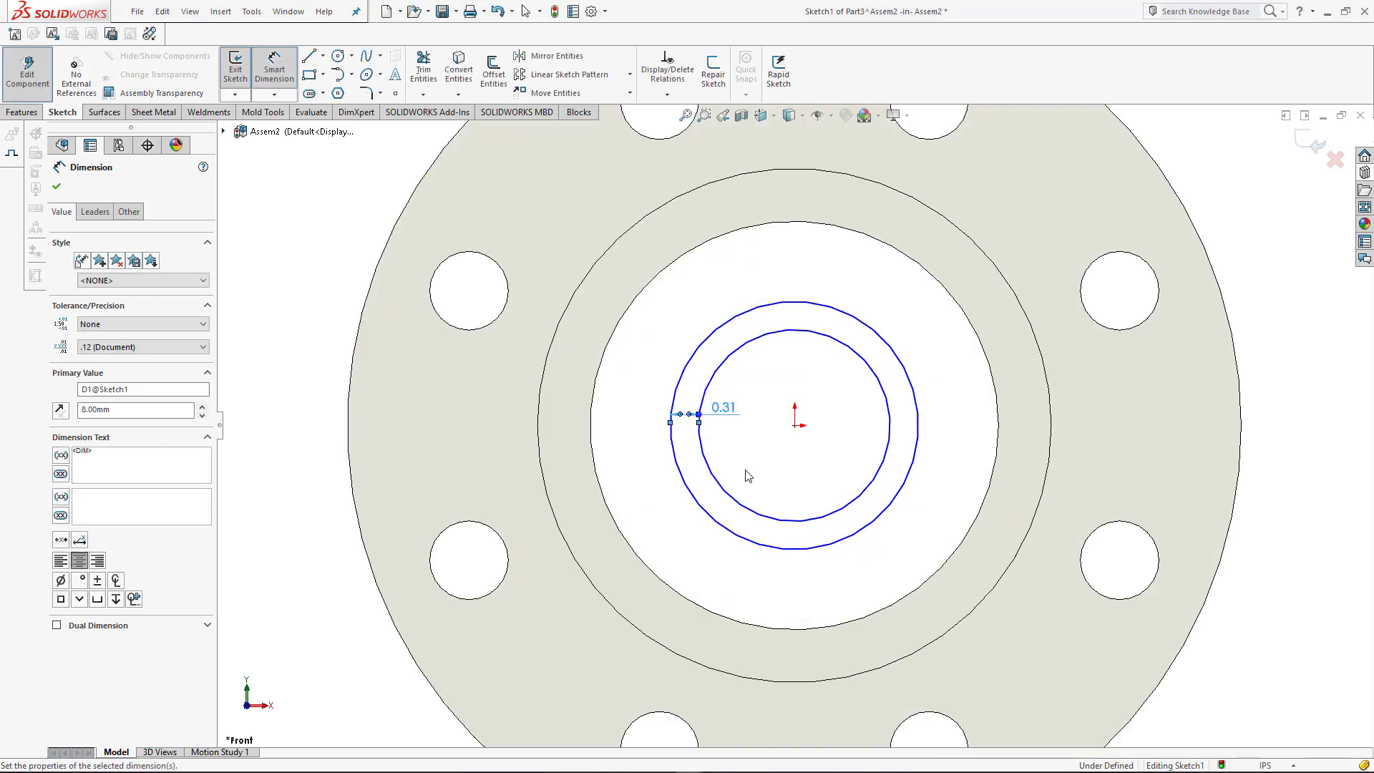
{"action": "key", "text": "Escape"}
Make the outer sketch circle equal in size to the flange's bore edge.
{"action": "left_click", "coordinate": [682, 370]}
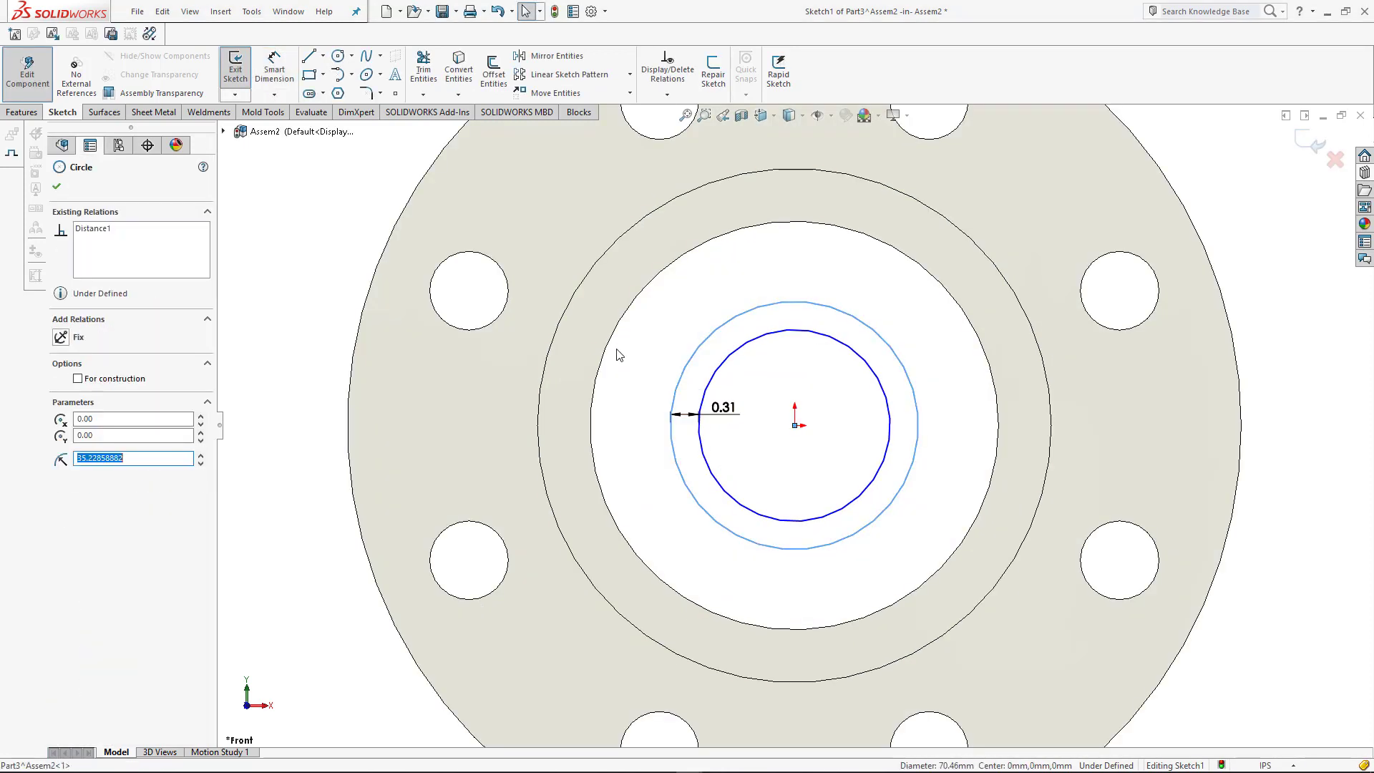
{"action": "left_click", "coordinate": [608, 350], "text": "ctrl"}
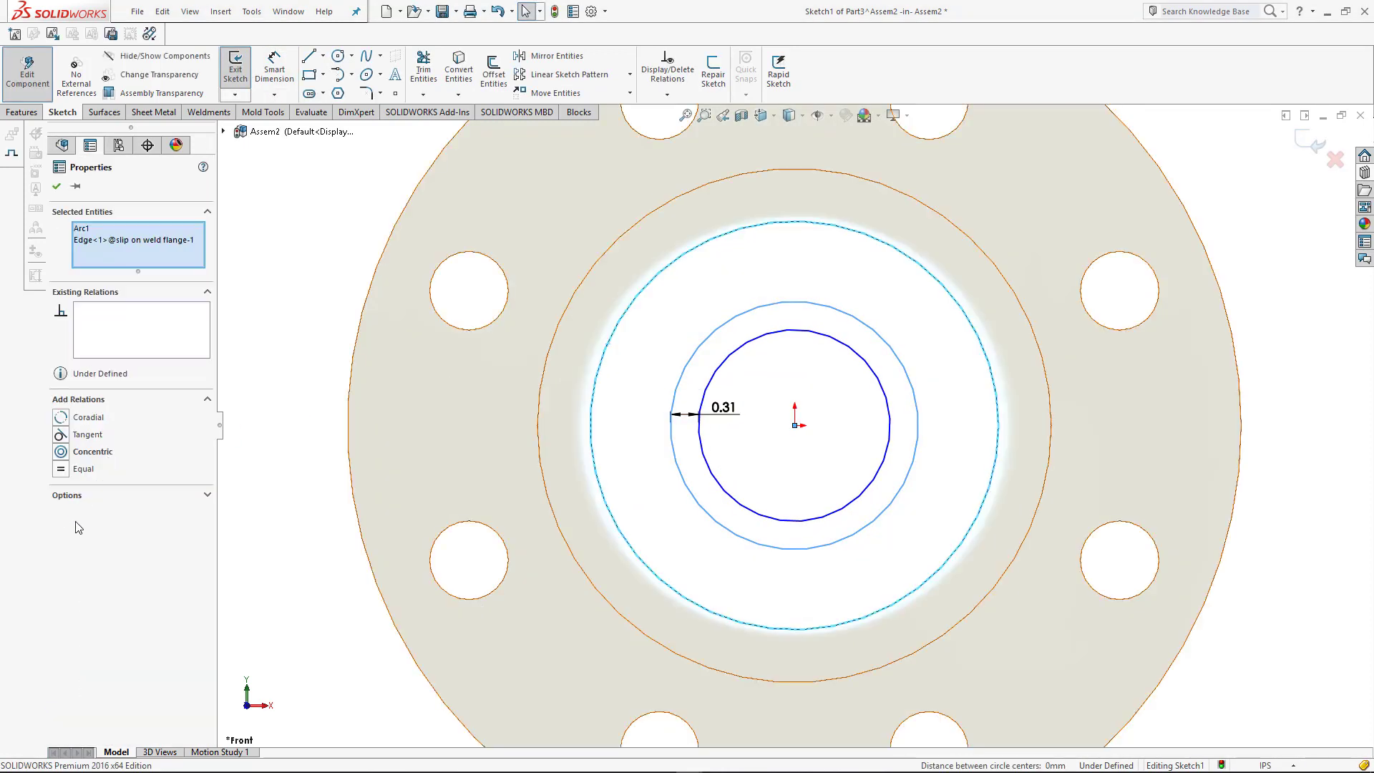
{"action": "left_click", "coordinate": [63, 469]}
{"action": "left_click", "coordinate": [730, 467]}
{"action": "key", "text": "f"}
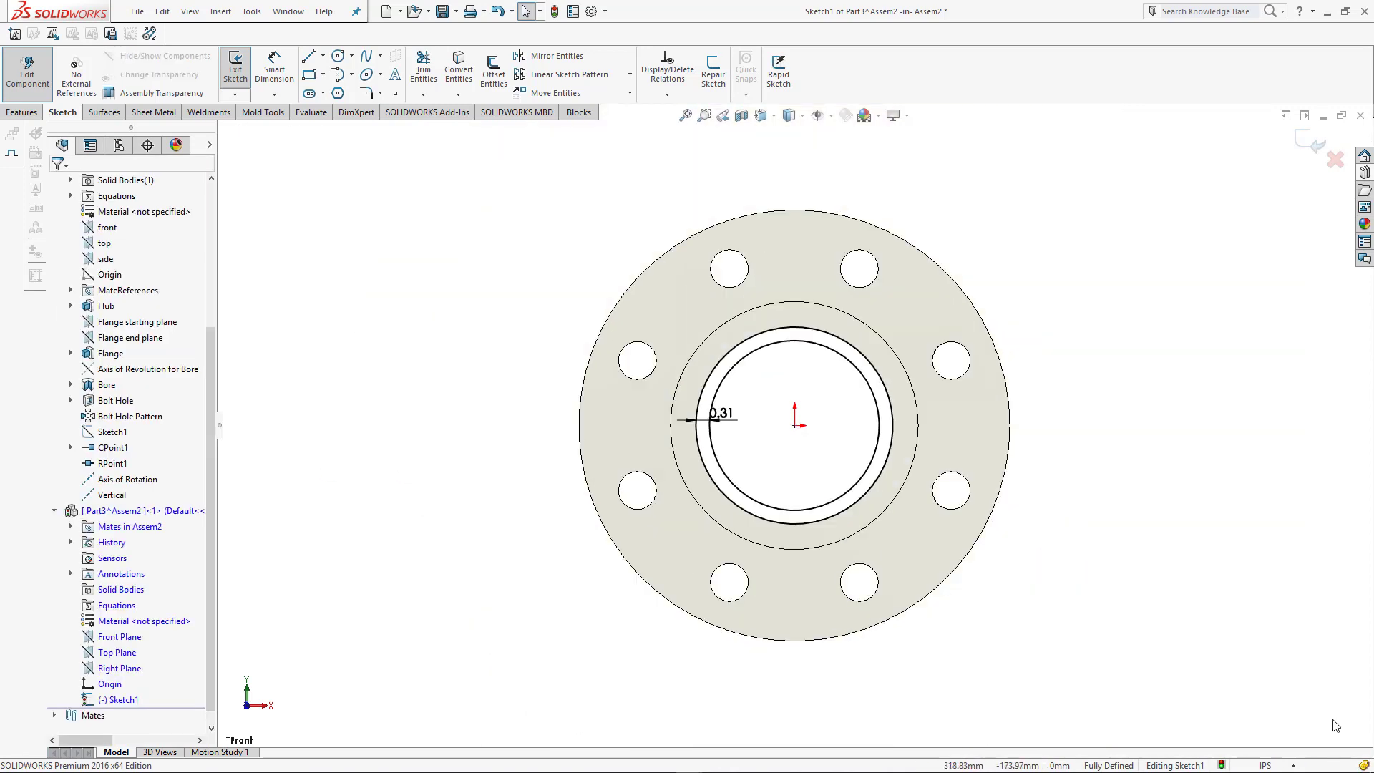
Switch the part's units to MMGS, rebuild it, and reopen the pipe sketch for editing.
{"action": "left_click", "coordinate": [1286, 768]}
{"action": "left_click", "coordinate": [1258, 707]}
{"action": "key", "text": "ctrl+b"}
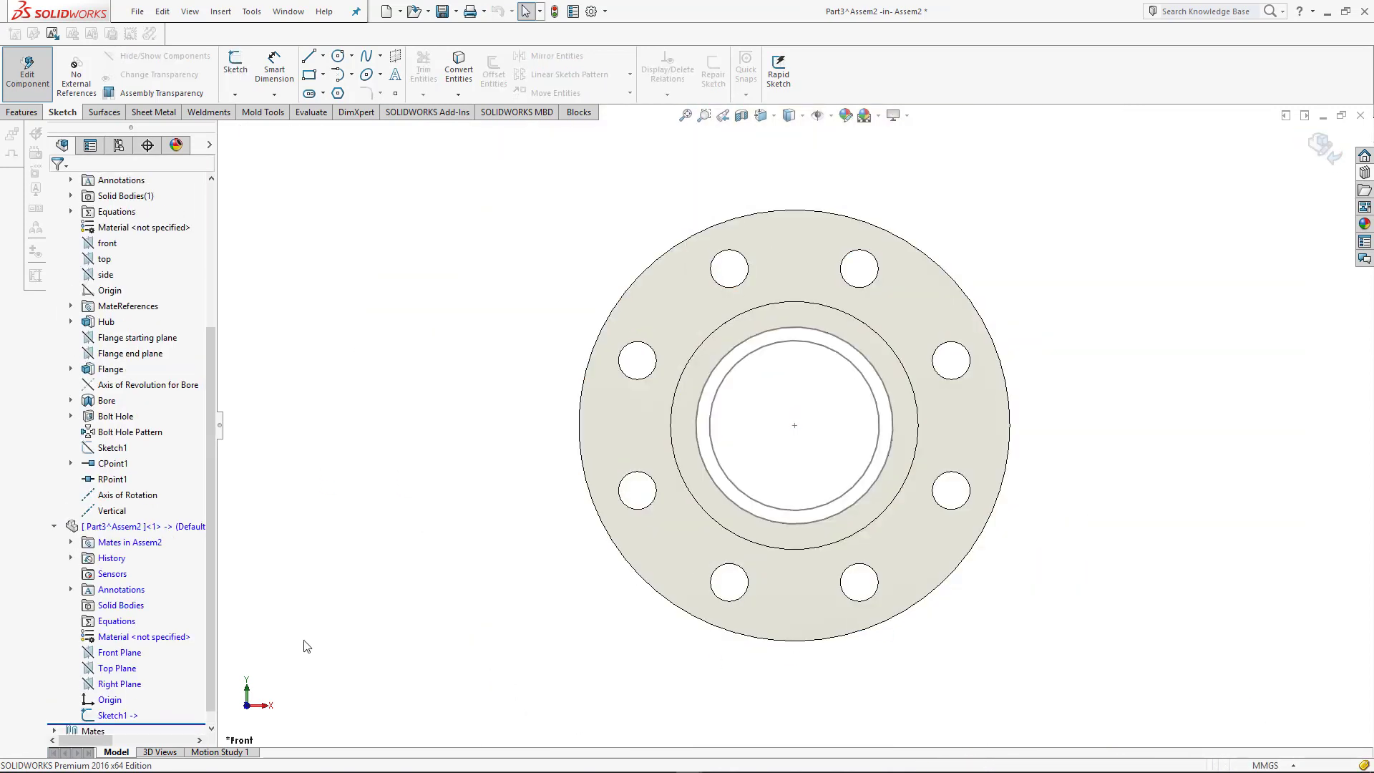
{"action": "left_click", "coordinate": [113, 716]}
{"action": "left_click", "coordinate": [125, 678]}
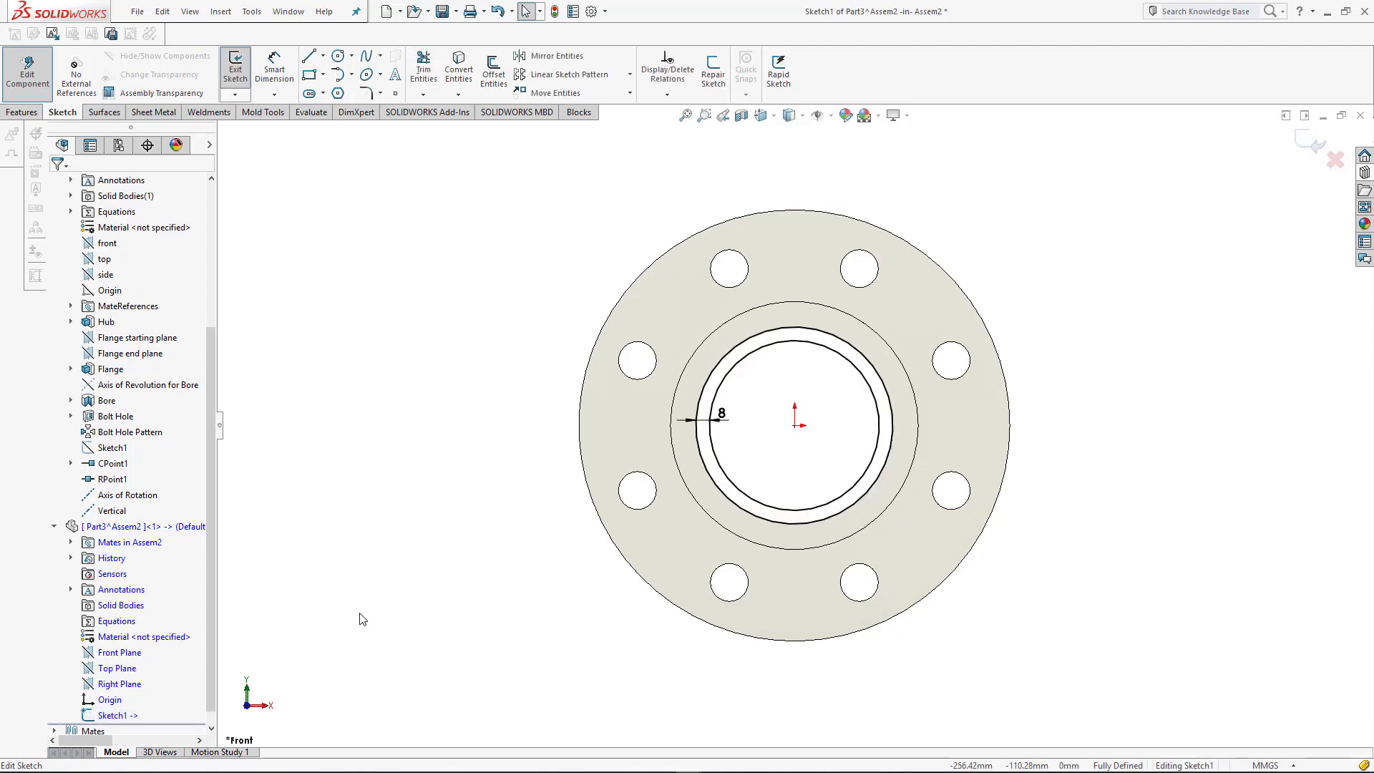
Extrude the pipe profile in the reversed direction, starting from an offset of 8mm+3mm from the sketch plane.
{"action": "key", "text": "ctrl+7"}
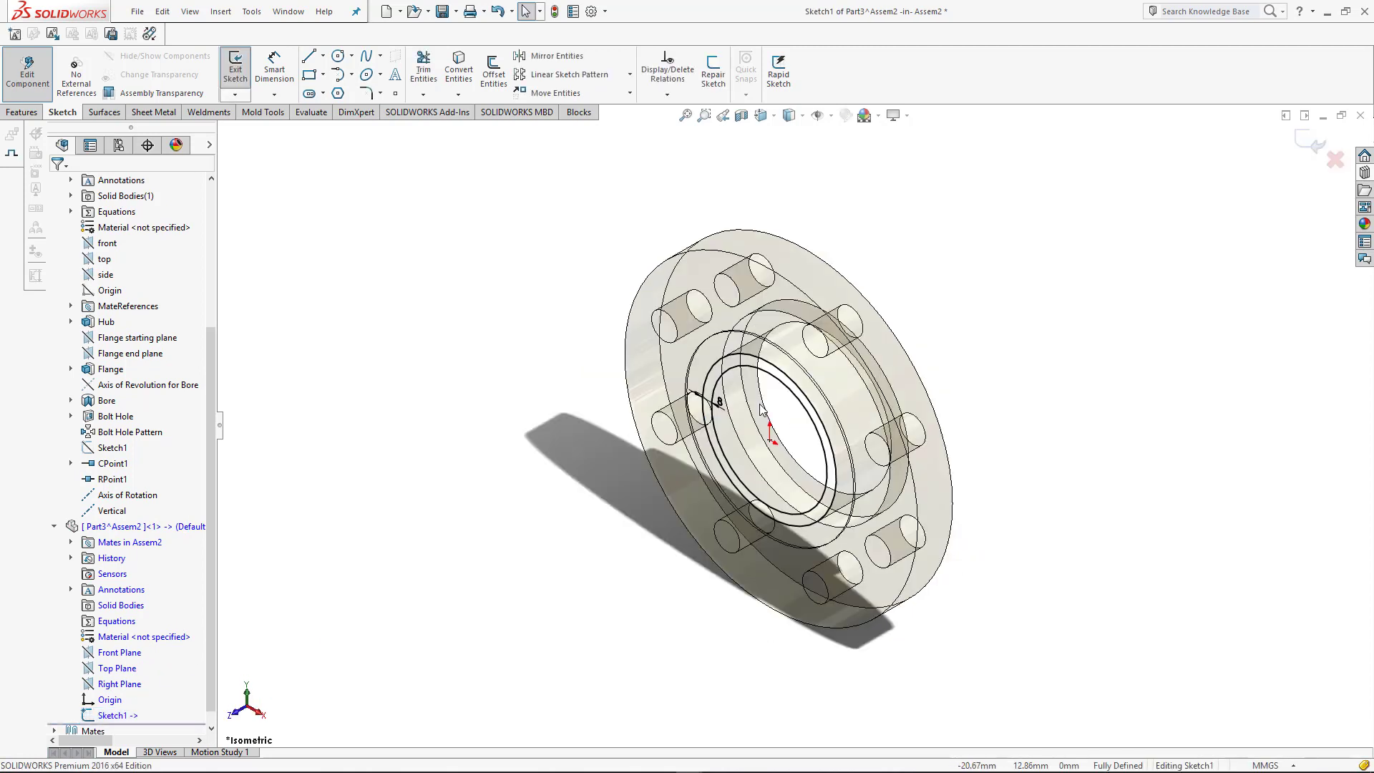
{"action": "left_click", "coordinate": [22, 112]}
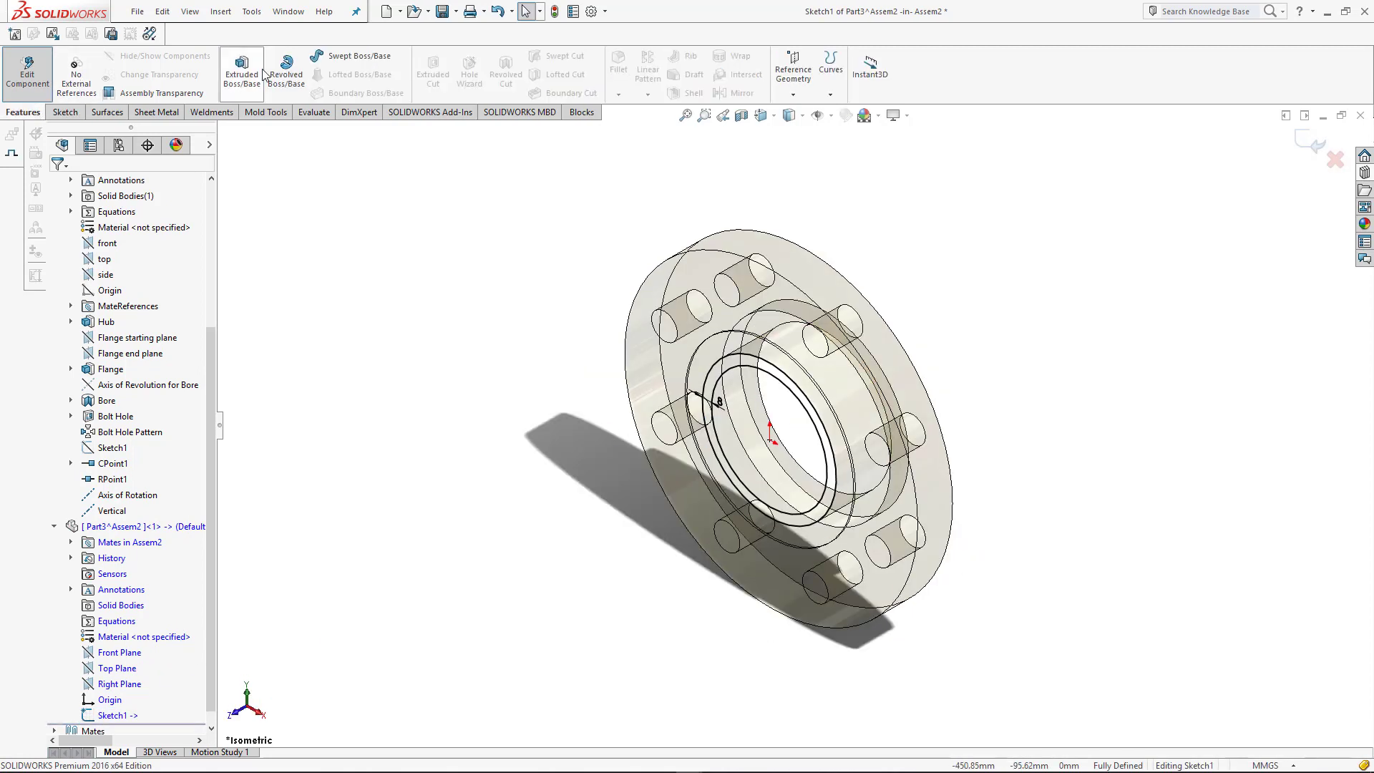
{"action": "left_click", "coordinate": [241, 69]}
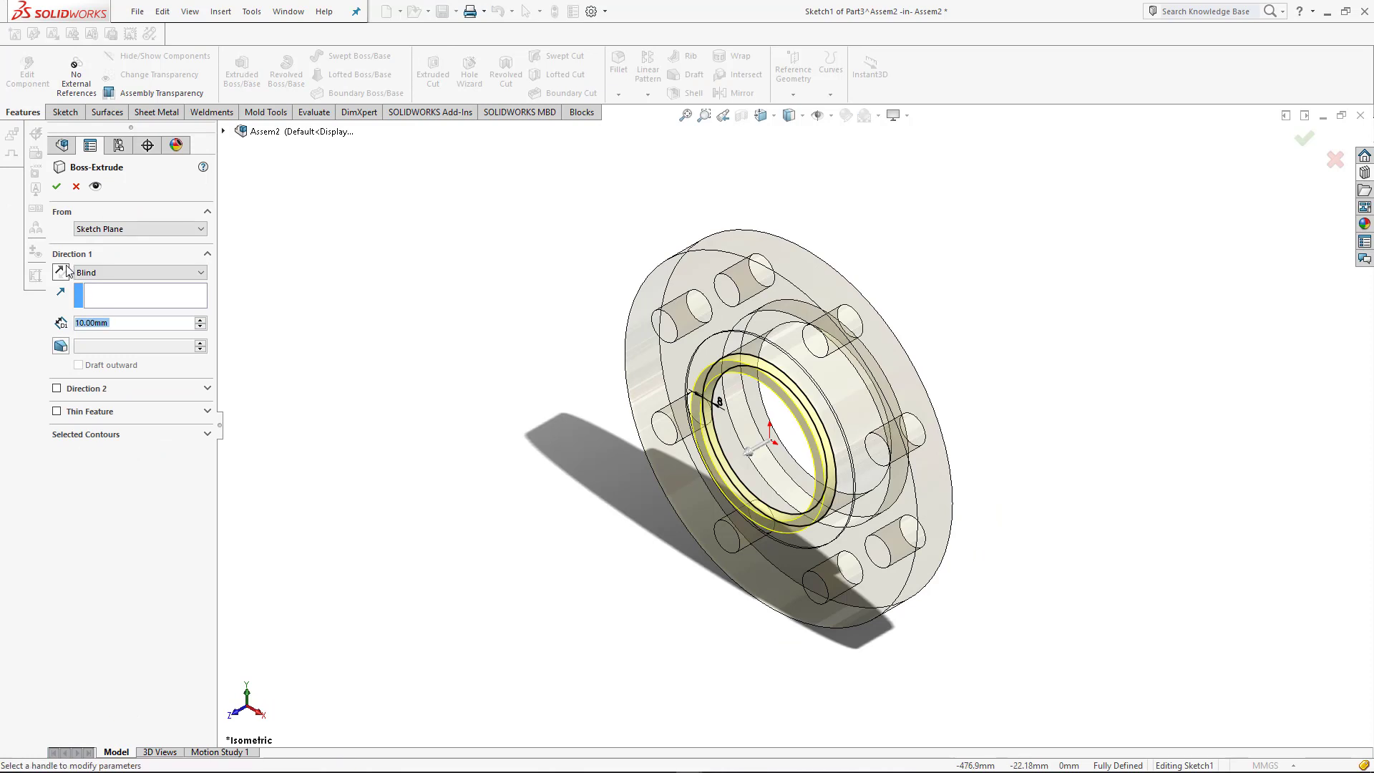
{"action": "left_click", "coordinate": [61, 271]}
{"action": "scroll", "coordinate": [716, 400], "scroll_direction": "down", "scroll_amount": 3}
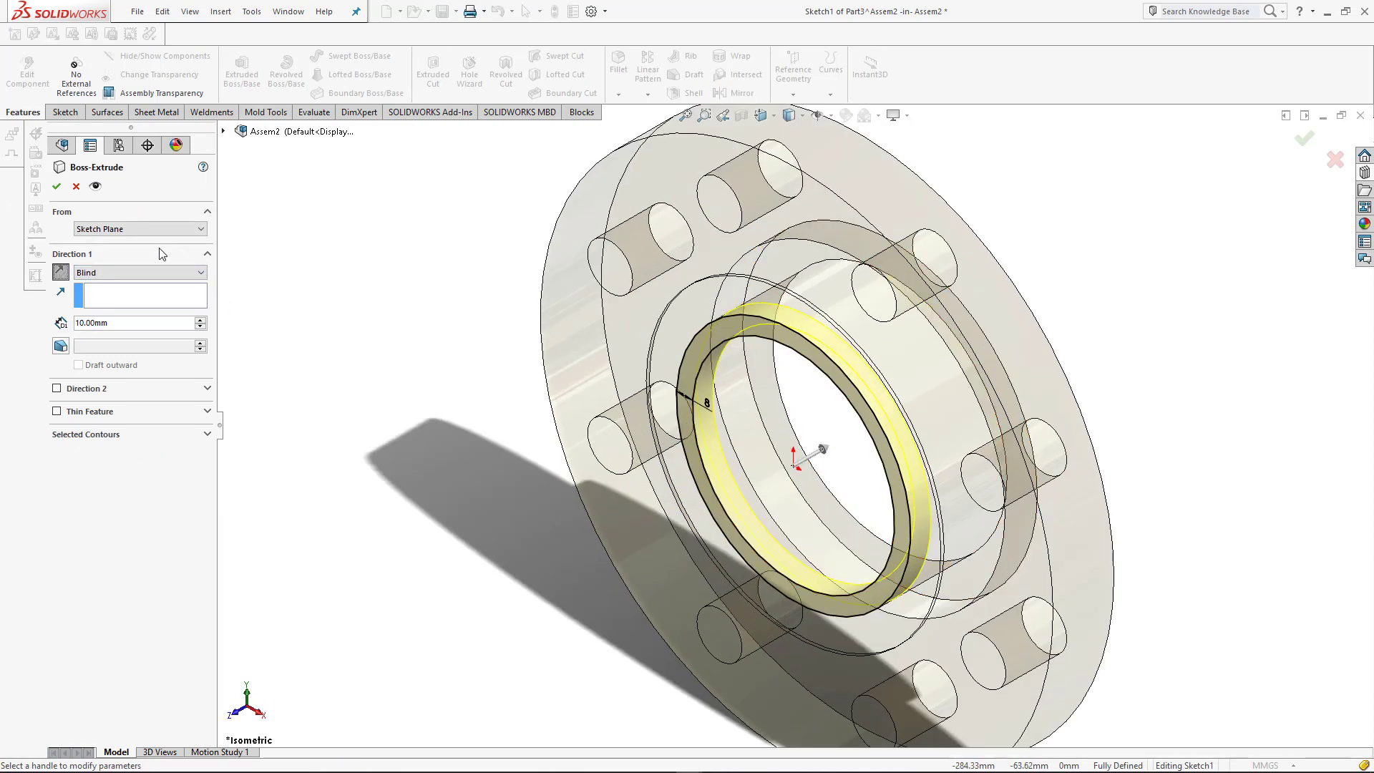
{"action": "left_click", "coordinate": [140, 229]}
{"action": "left_click", "coordinate": [124, 272]}
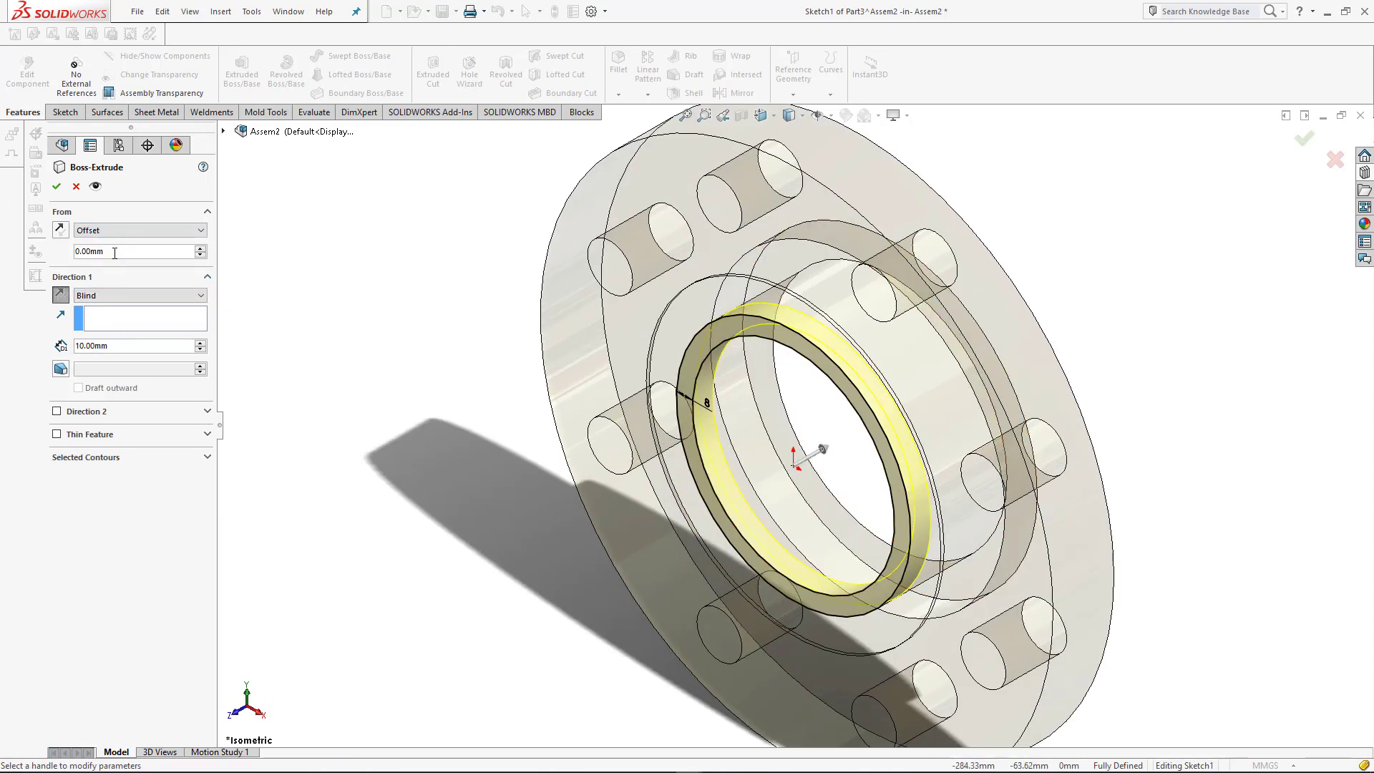
{"action": "type", "text": "8m"}
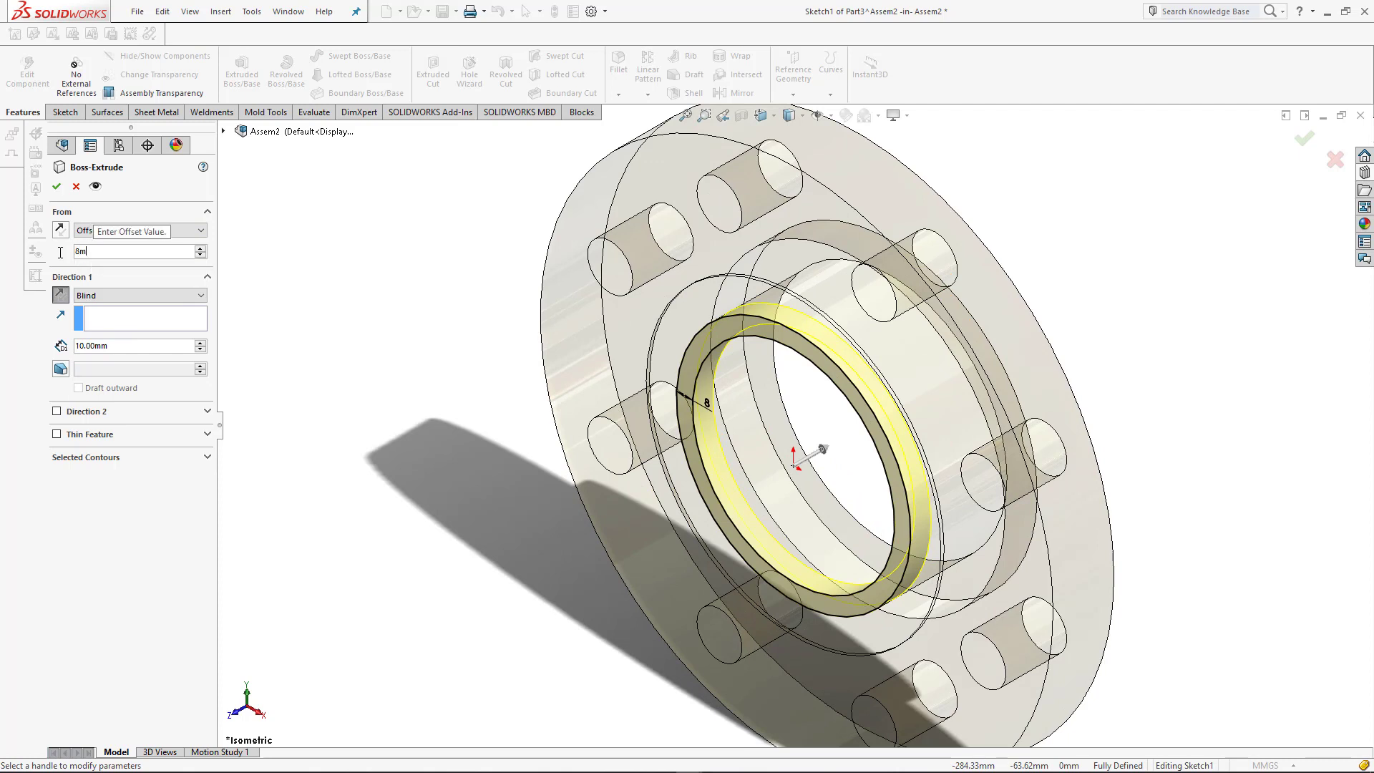
{"action": "type", "text": "m+3mm"}
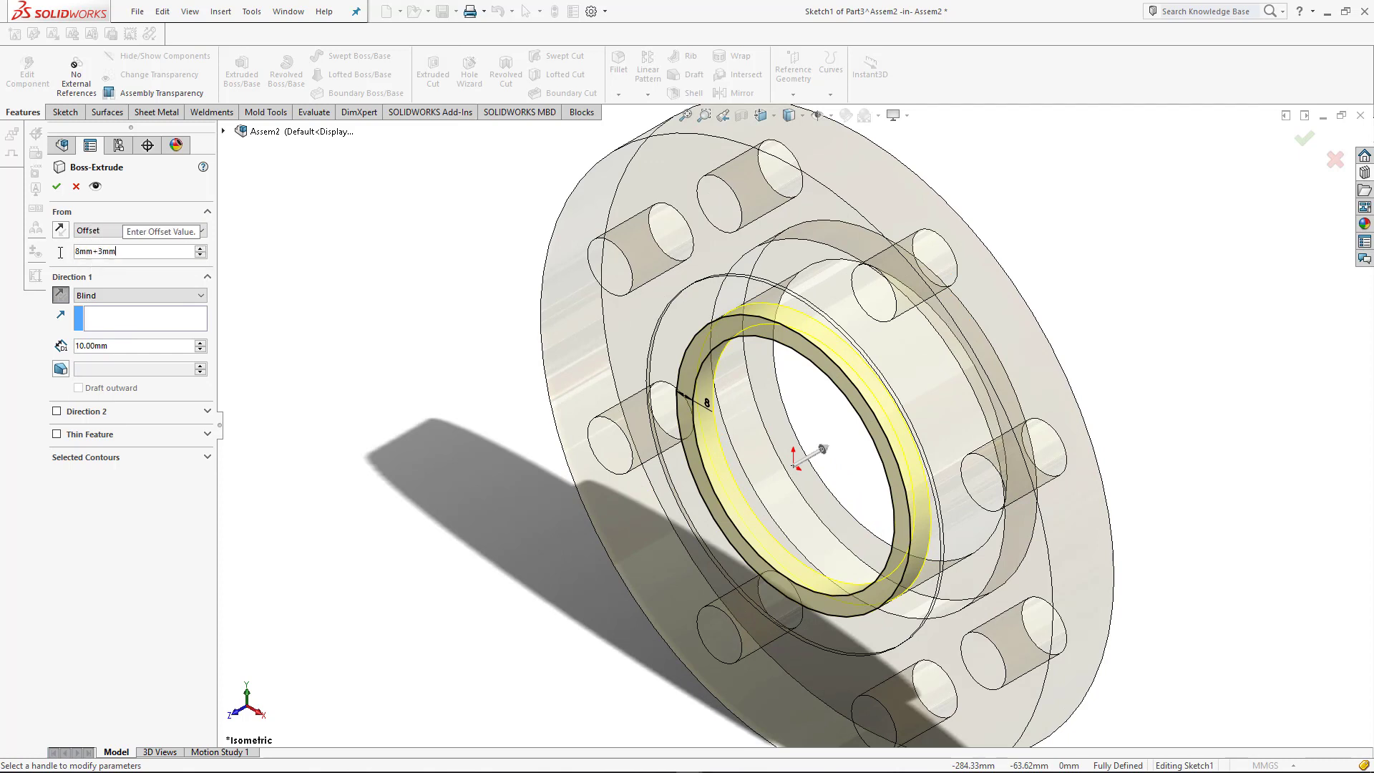
{"action": "left_click", "coordinate": [57, 188]}
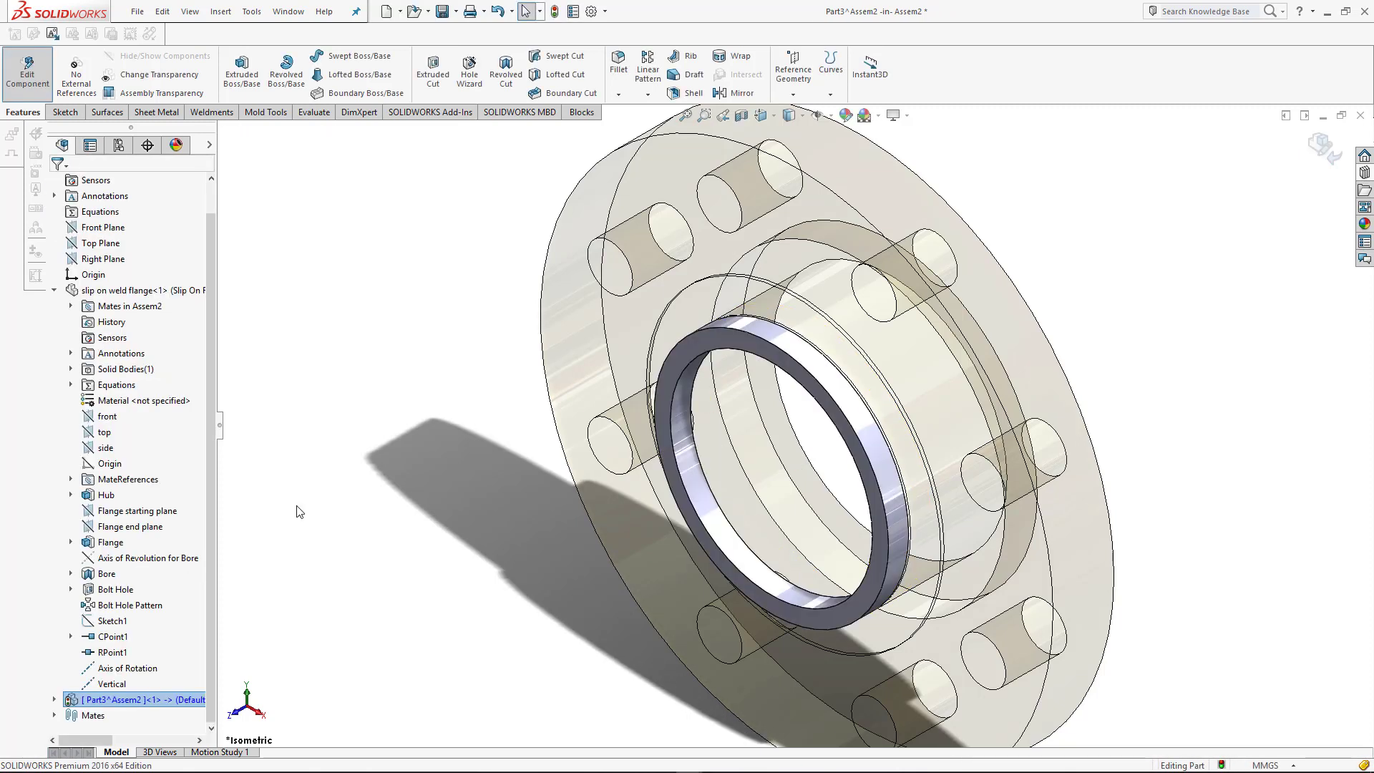
Edit the pipe's extrusion, reversing its start offset direction and setting the depth to 300 mm.
{"action": "left_click", "coordinate": [97, 702]}
{"action": "left_click", "coordinate": [54, 700]}
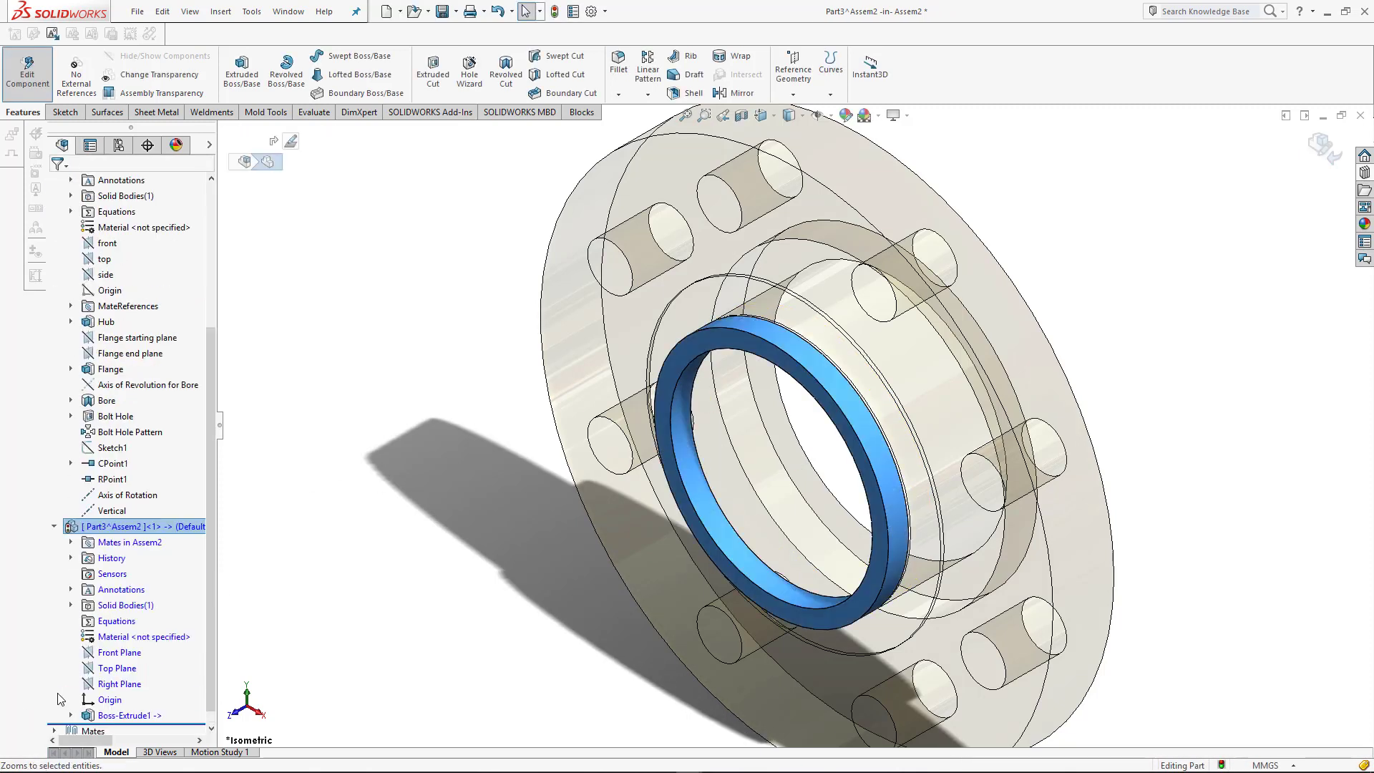
{"action": "left_click", "coordinate": [114, 715]}
{"action": "left_click", "coordinate": [125, 676]}
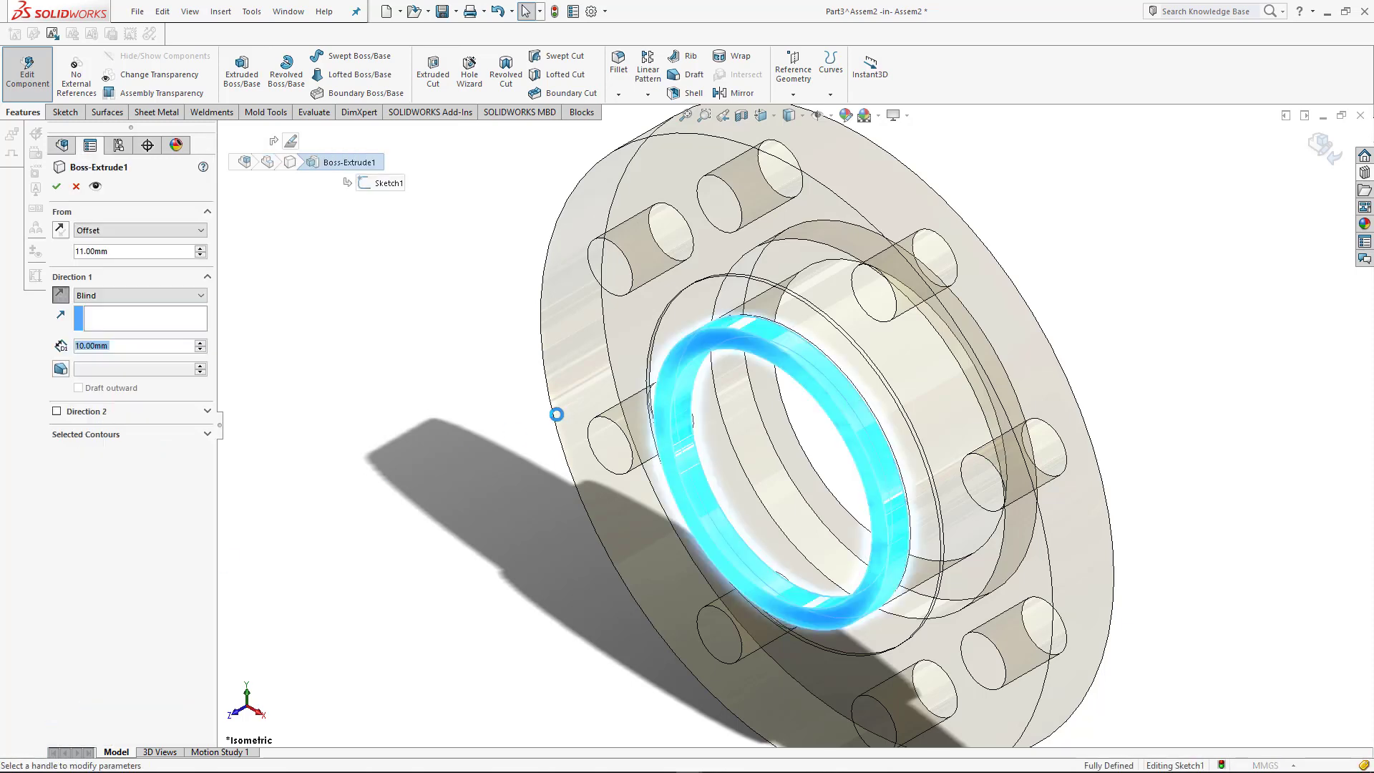
{"action": "left_click", "coordinate": [63, 231]}
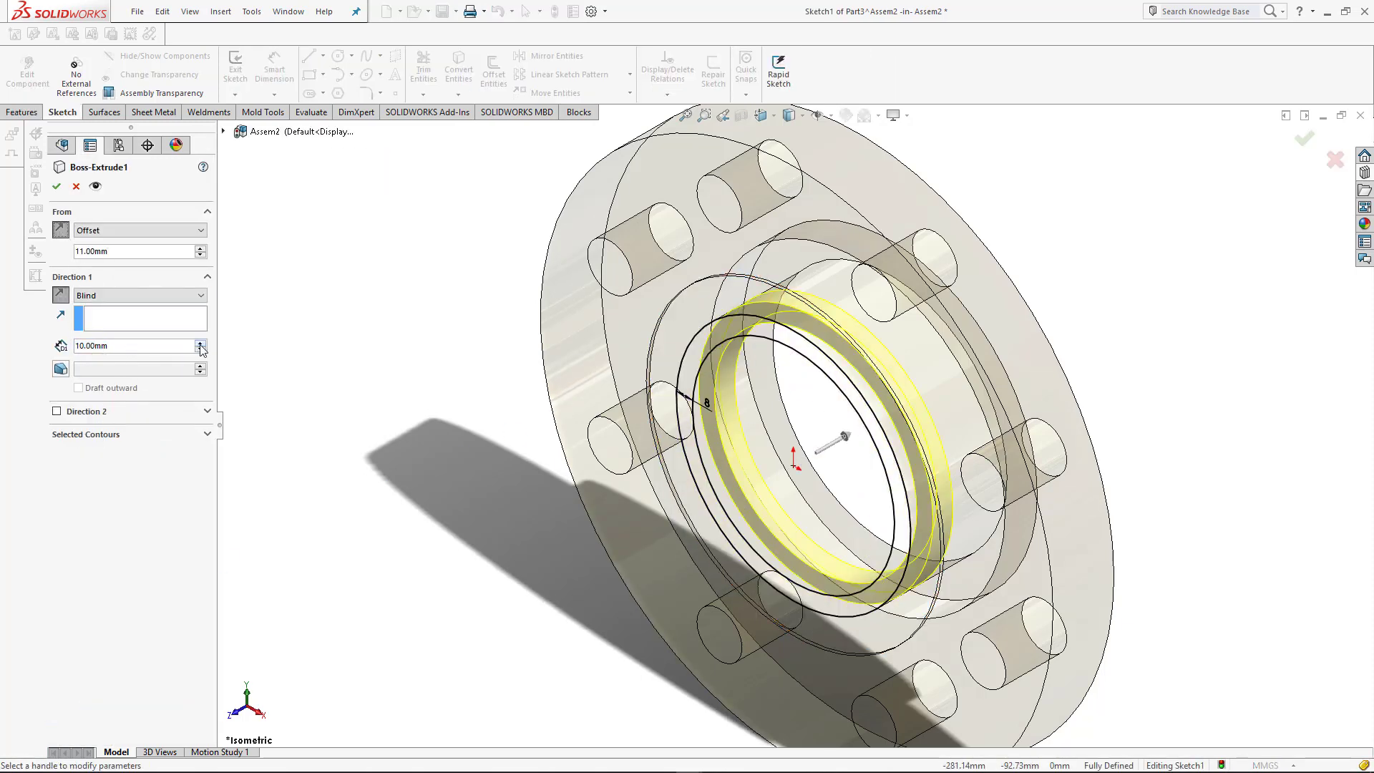
{"action": "type", "text": "250"}
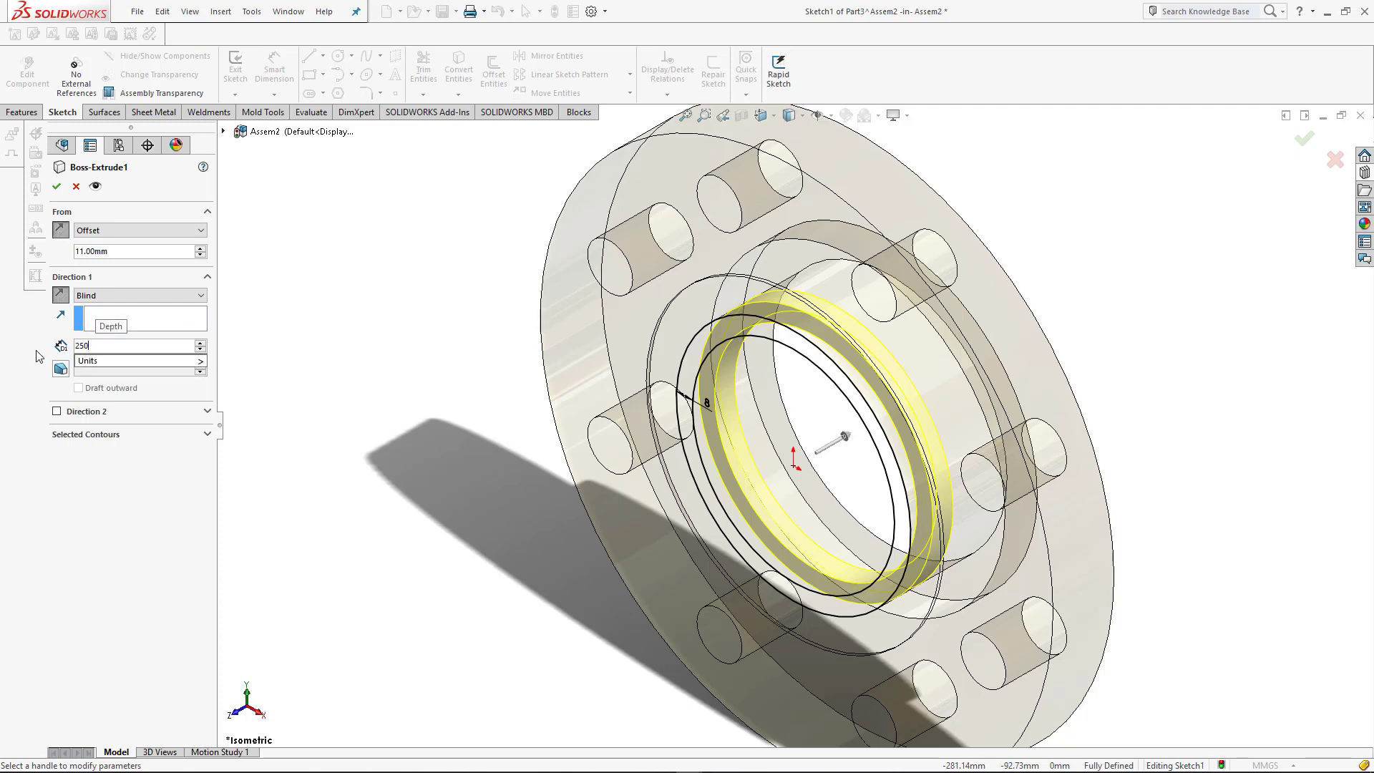
{"action": "key", "text": "Return"}
{"action": "scroll", "coordinate": [795, 420], "scroll_direction": "up", "scroll_amount": 3}
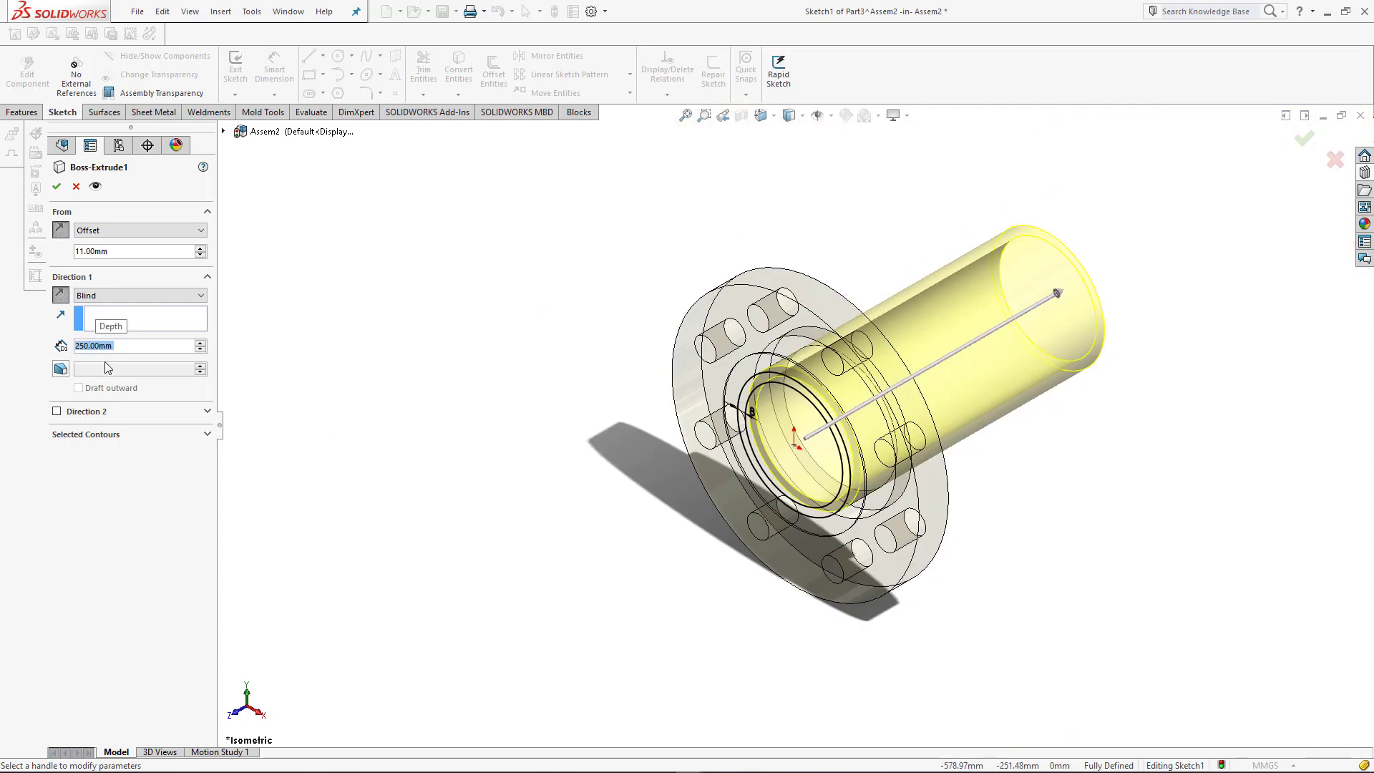
{"action": "type", "text": "300"}
{"action": "key", "text": "Return"}
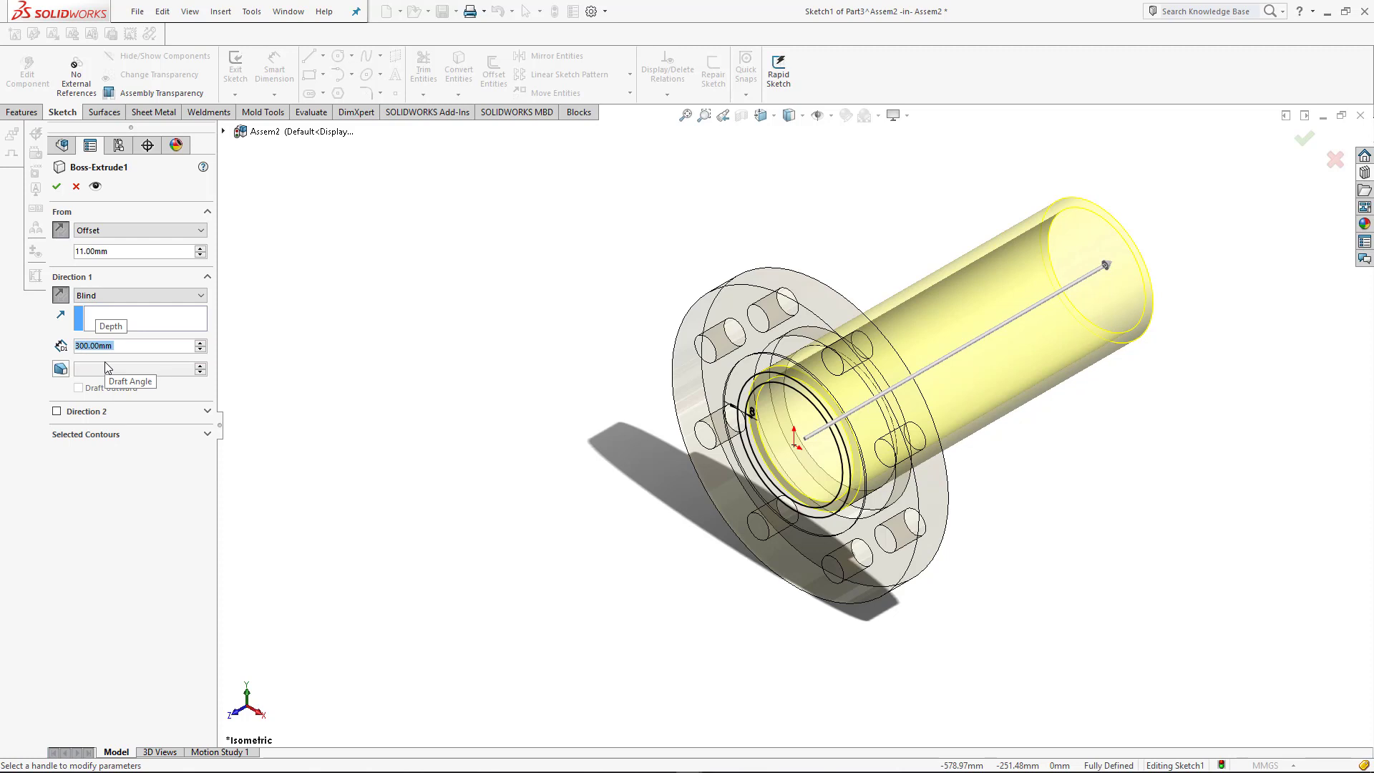
{"action": "left_click", "coordinate": [57, 186]}
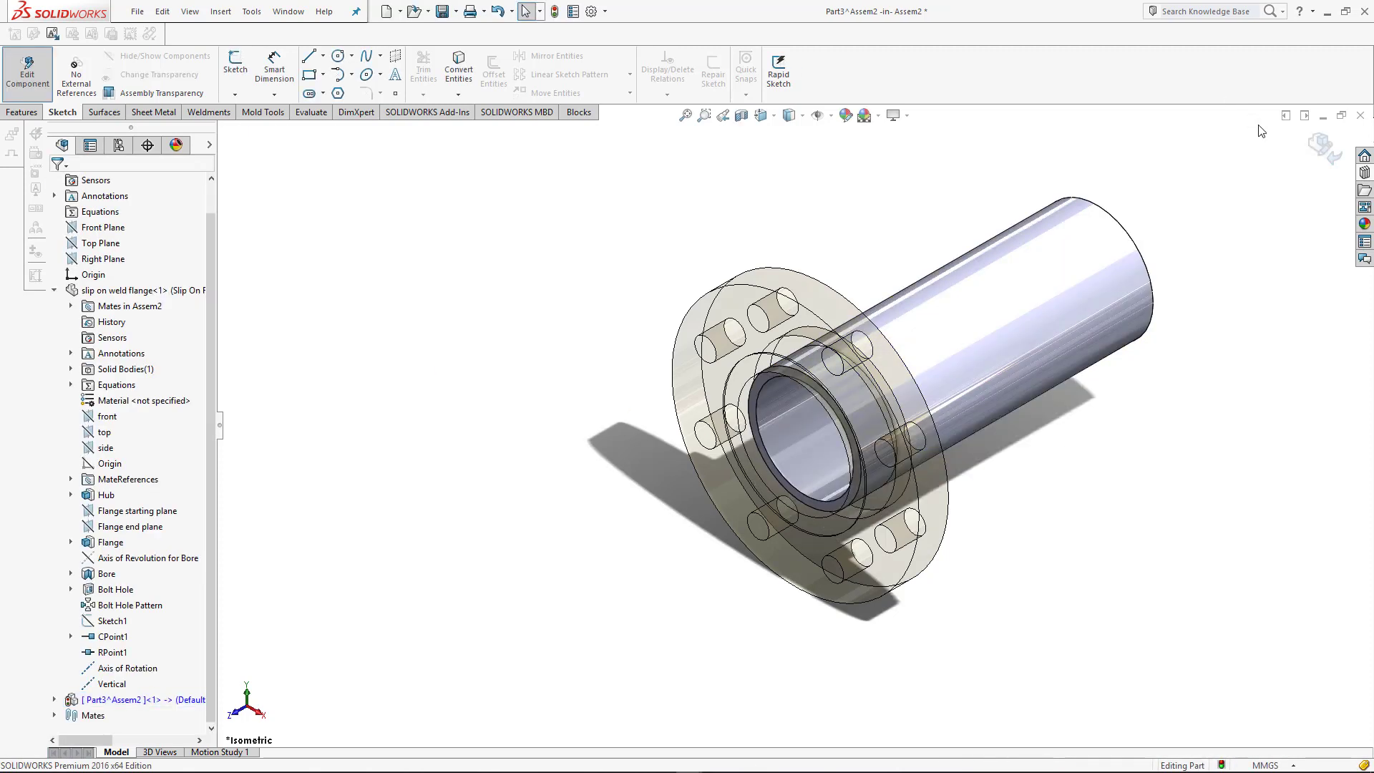
Return to editing the assembly and apply a metallic appearance to the pipe.
{"action": "left_click", "coordinate": [1324, 145]}
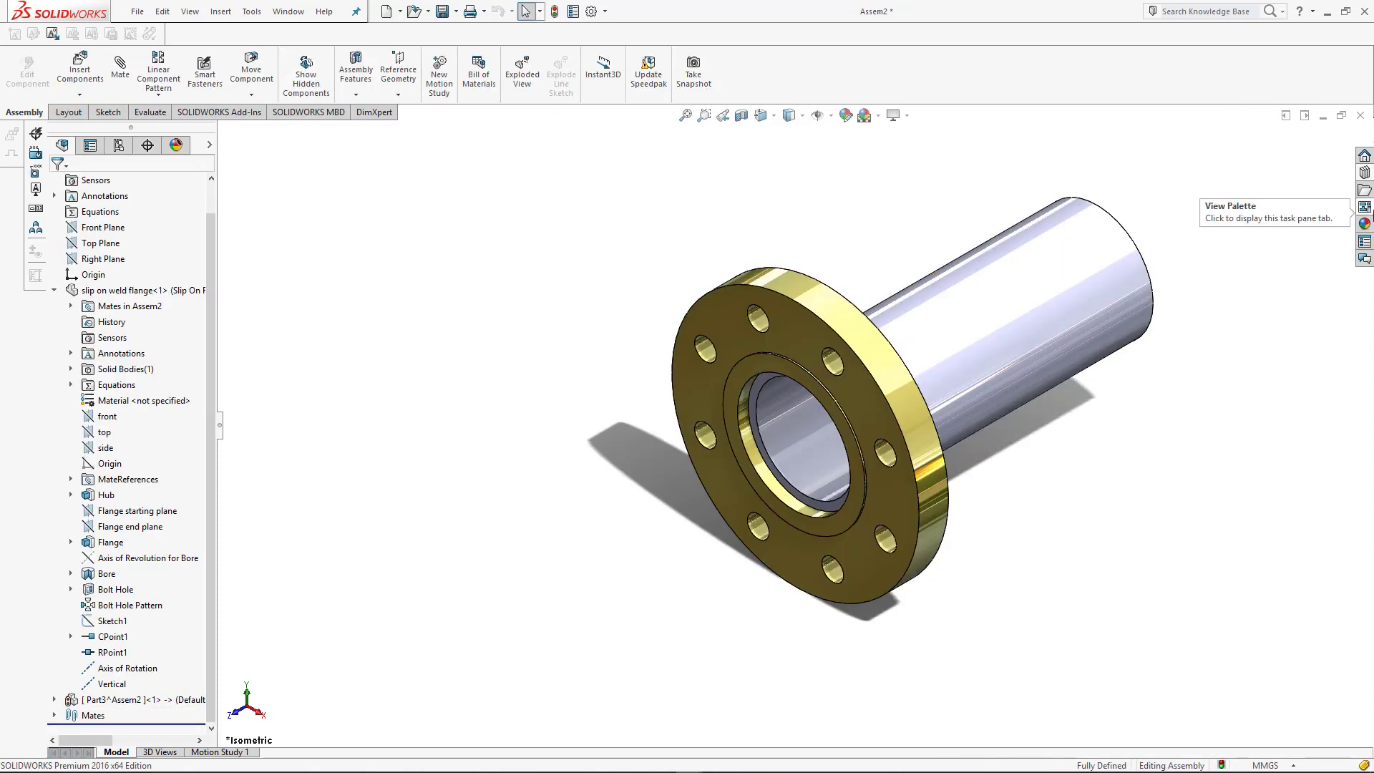
{"action": "left_click", "coordinate": [1365, 224]}
{"action": "left_click_drag", "start_coordinate": [1208, 491], "coordinate": [1015, 380]}
{"action": "left_click", "coordinate": [1012, 362]}
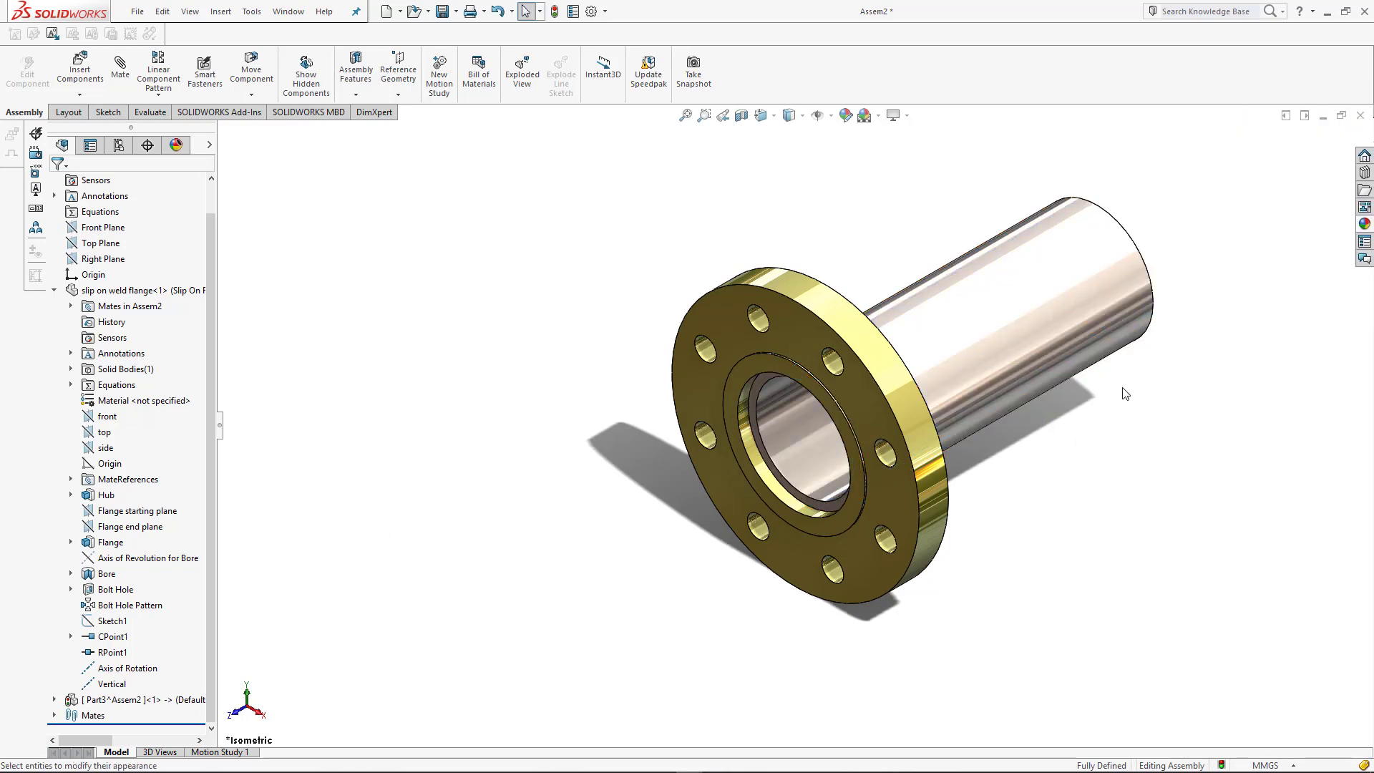
{"action": "scroll", "coordinate": [773, 519], "scroll_direction": "down", "scroll_amount": 3}
{"action": "scroll", "coordinate": [740, 517], "scroll_direction": "up", "scroll_amount": 5}
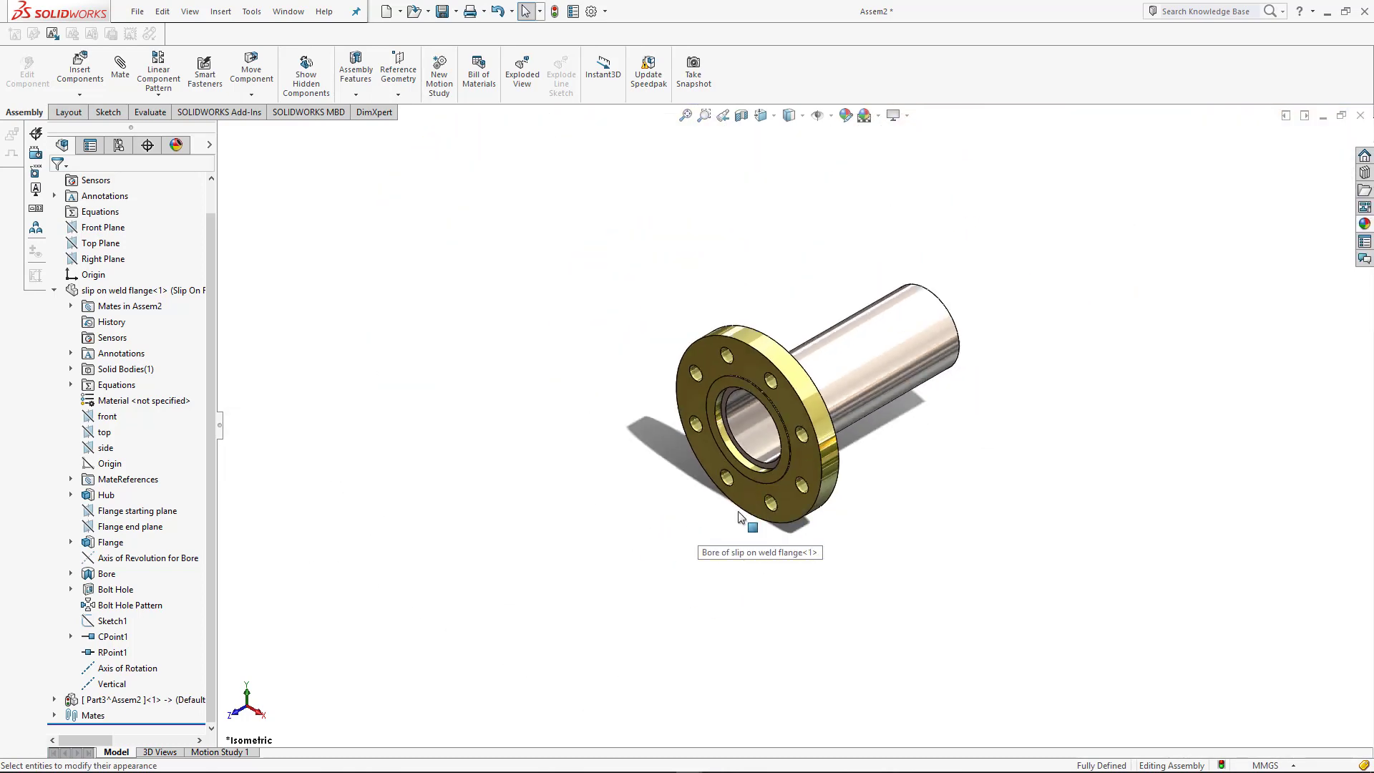
{"action": "middle_click_drag", "start_coordinate": [738, 513], "coordinate": [715, 535]}
{"action": "key", "text": "ctrl+7"}
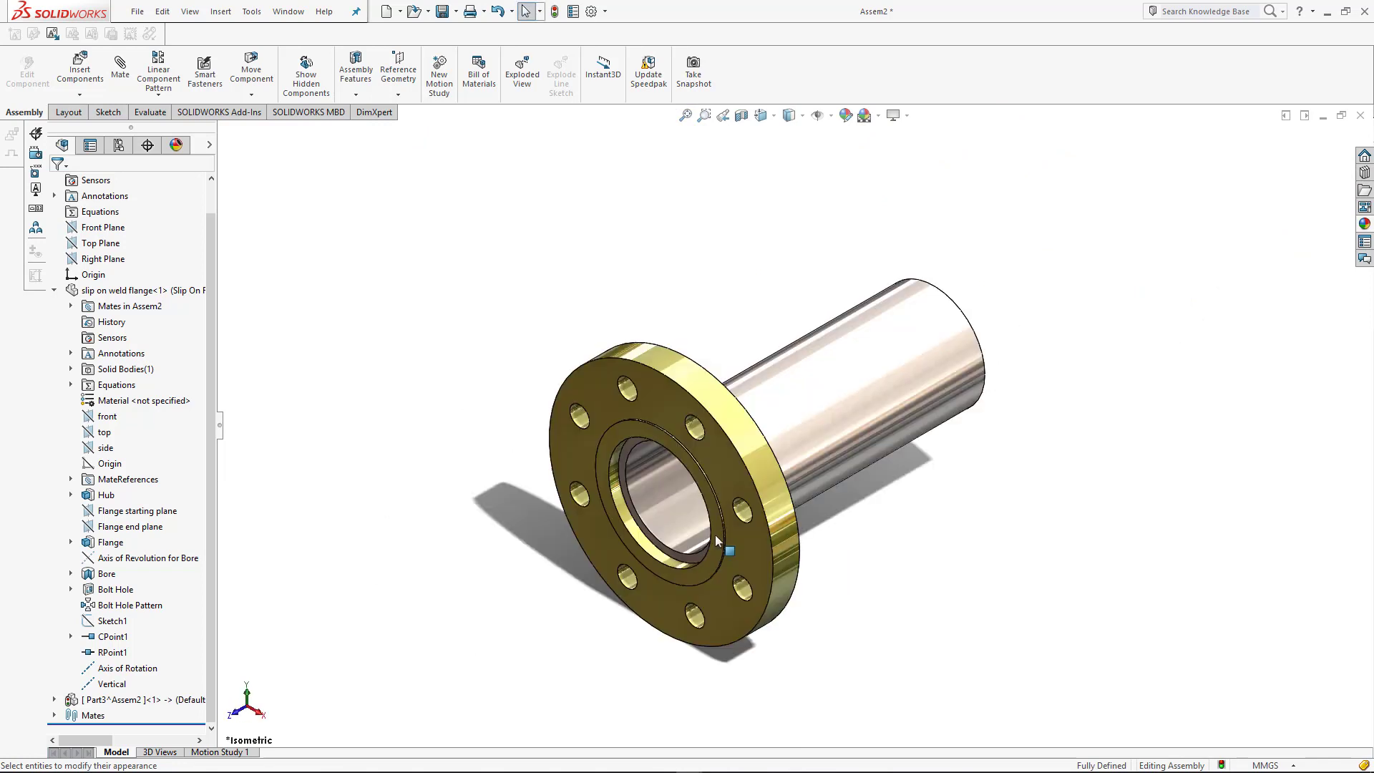
Add an 8 mm weld bead between the pipe's outer face and the end face of the flange hub.
{"action": "left_click", "coordinate": [356, 94]}
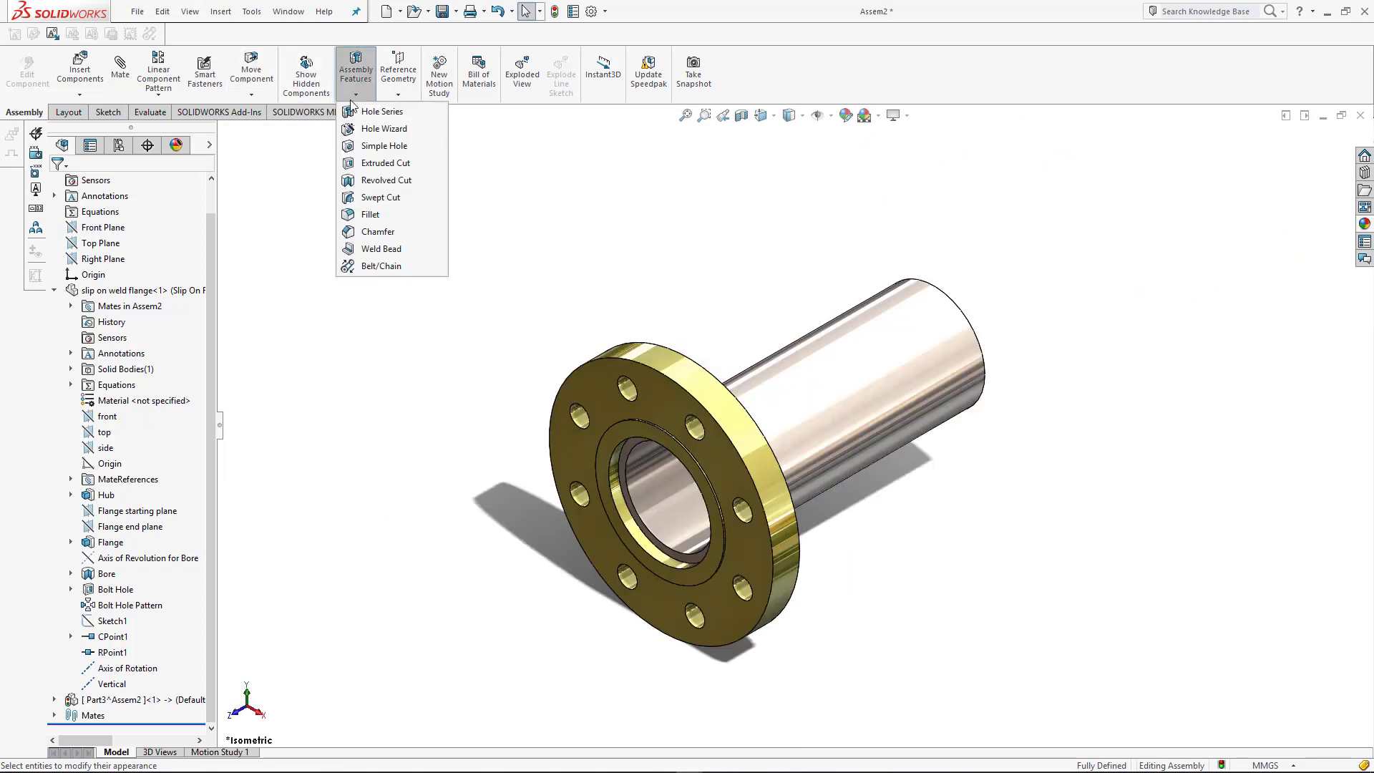
{"action": "left_click", "coordinate": [370, 250]}
{"action": "middle_click_drag", "start_coordinate": [408, 356], "coordinate": [306, 393]}
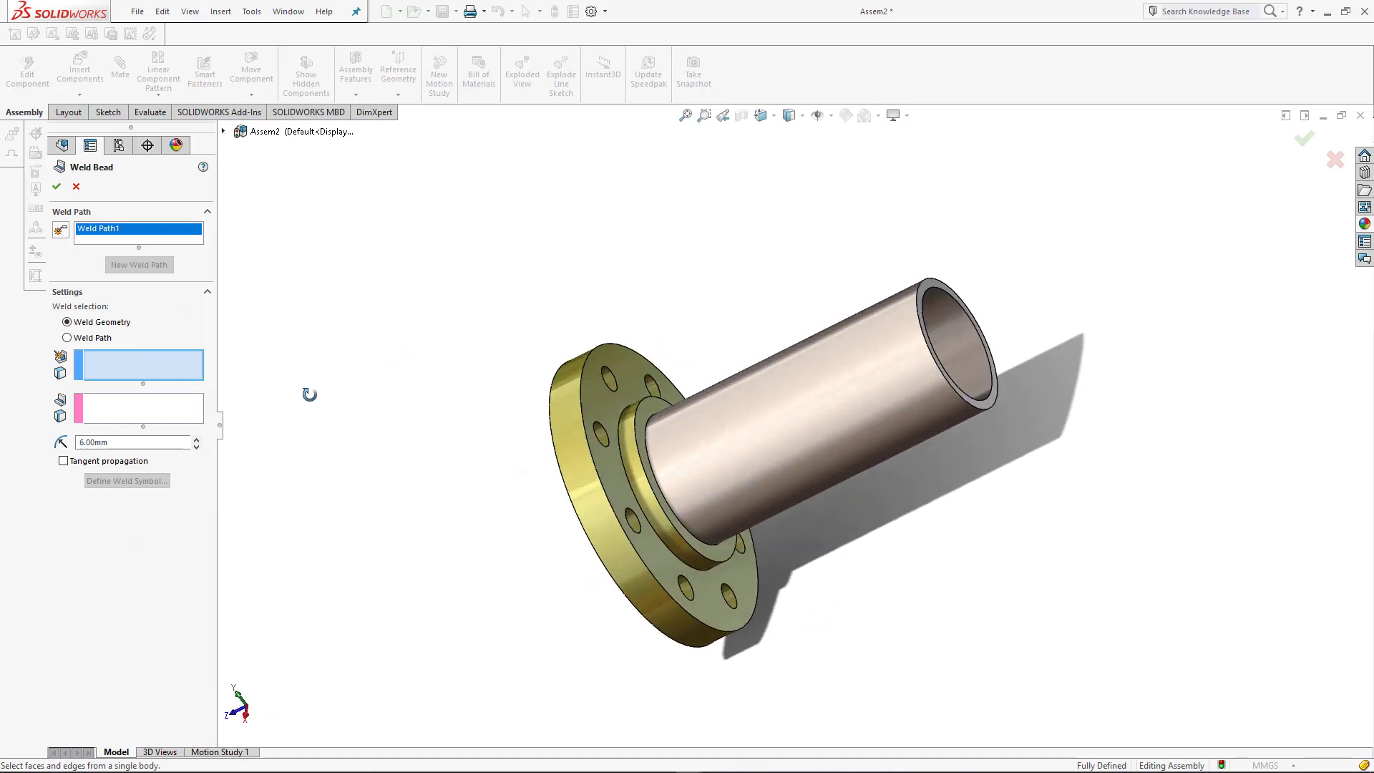
{"action": "left_click", "coordinate": [685, 445]}
{"action": "scroll", "coordinate": [656, 427], "scroll_direction": "down", "scroll_amount": 5}
{"action": "left_click", "coordinate": [733, 361]}
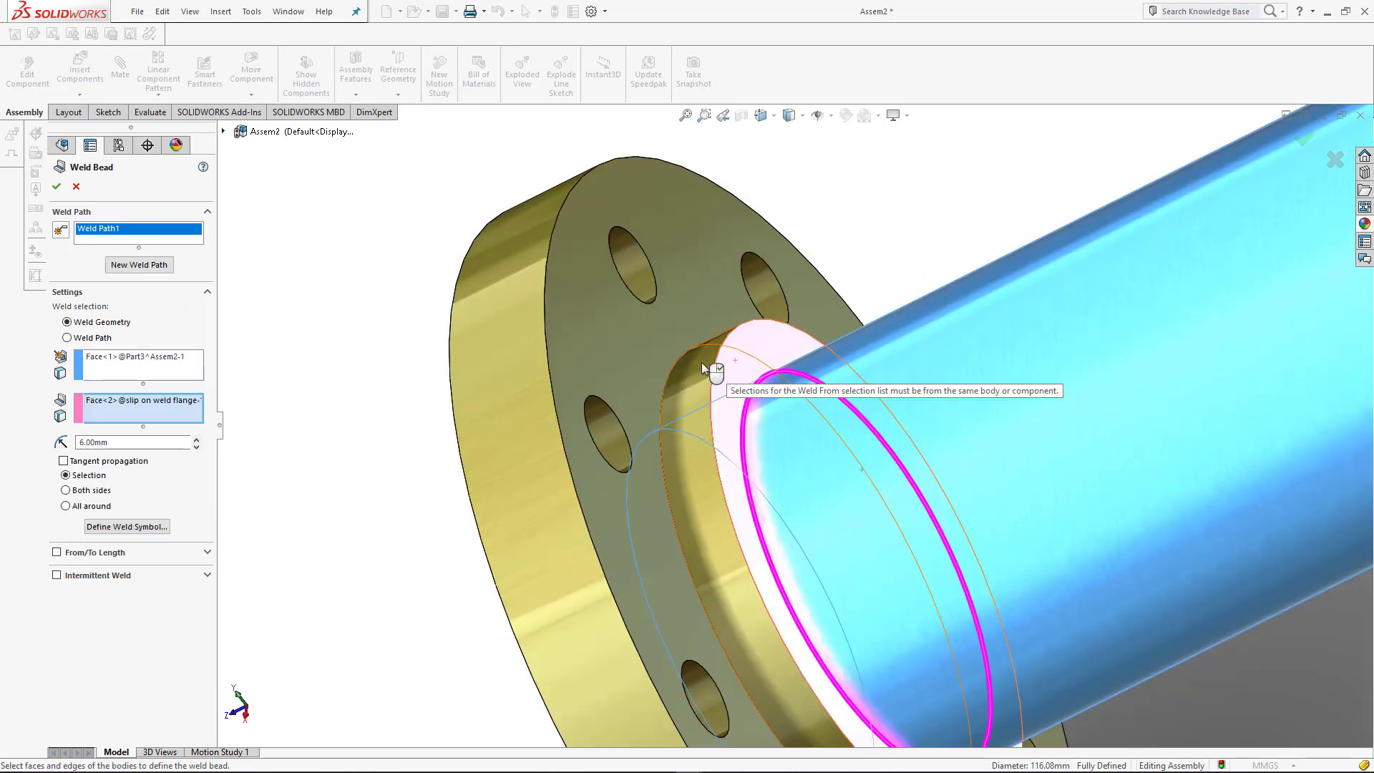
{"action": "double_click", "coordinate": [121, 441]}
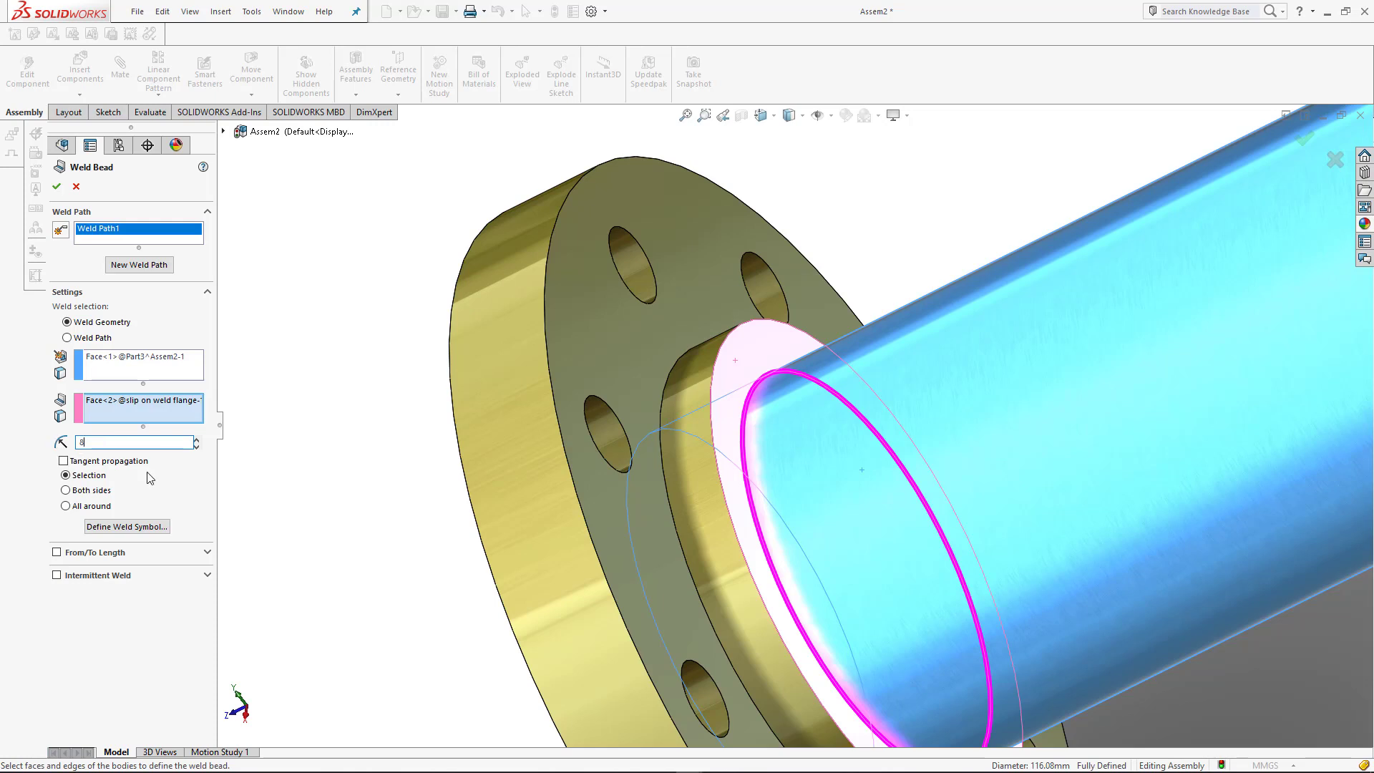
{"action": "left_click", "coordinate": [287, 458]}
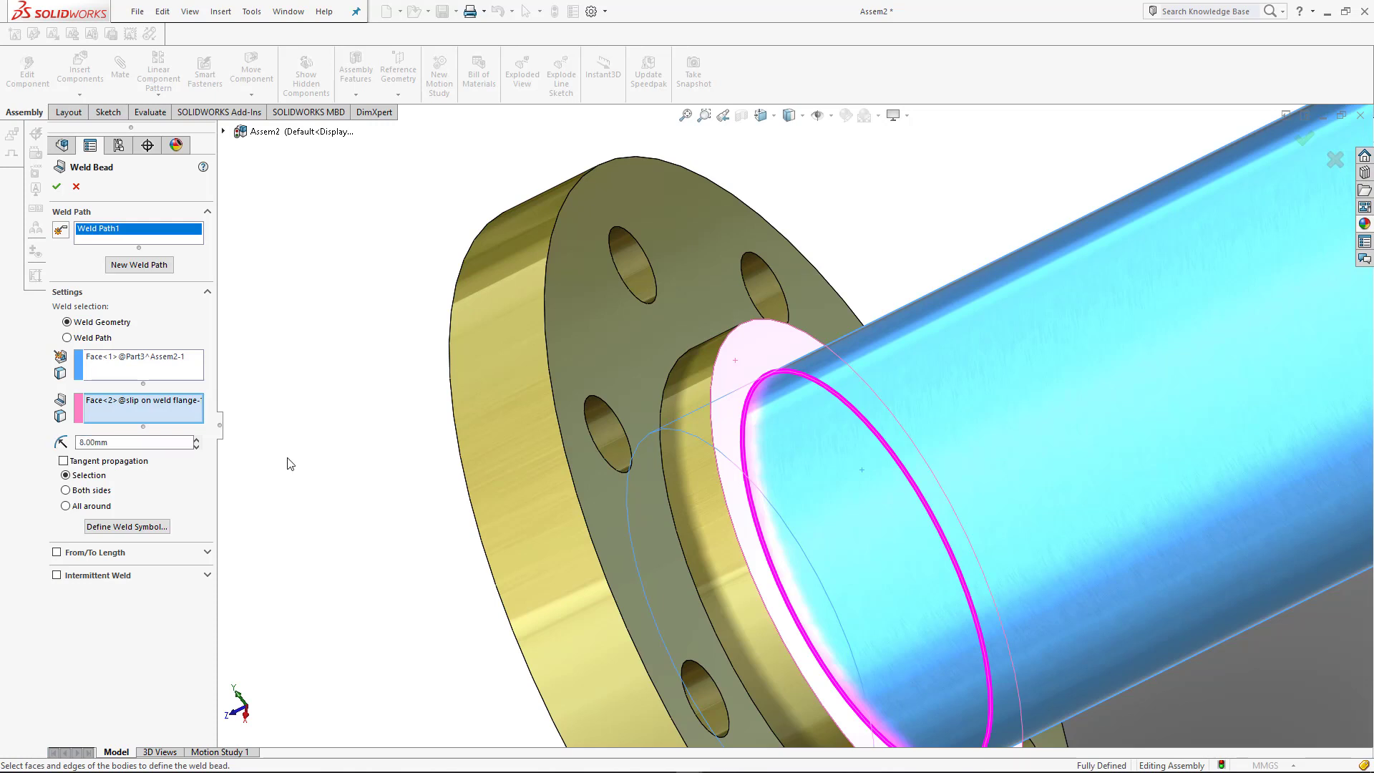
{"action": "left_click", "coordinate": [57, 187]}
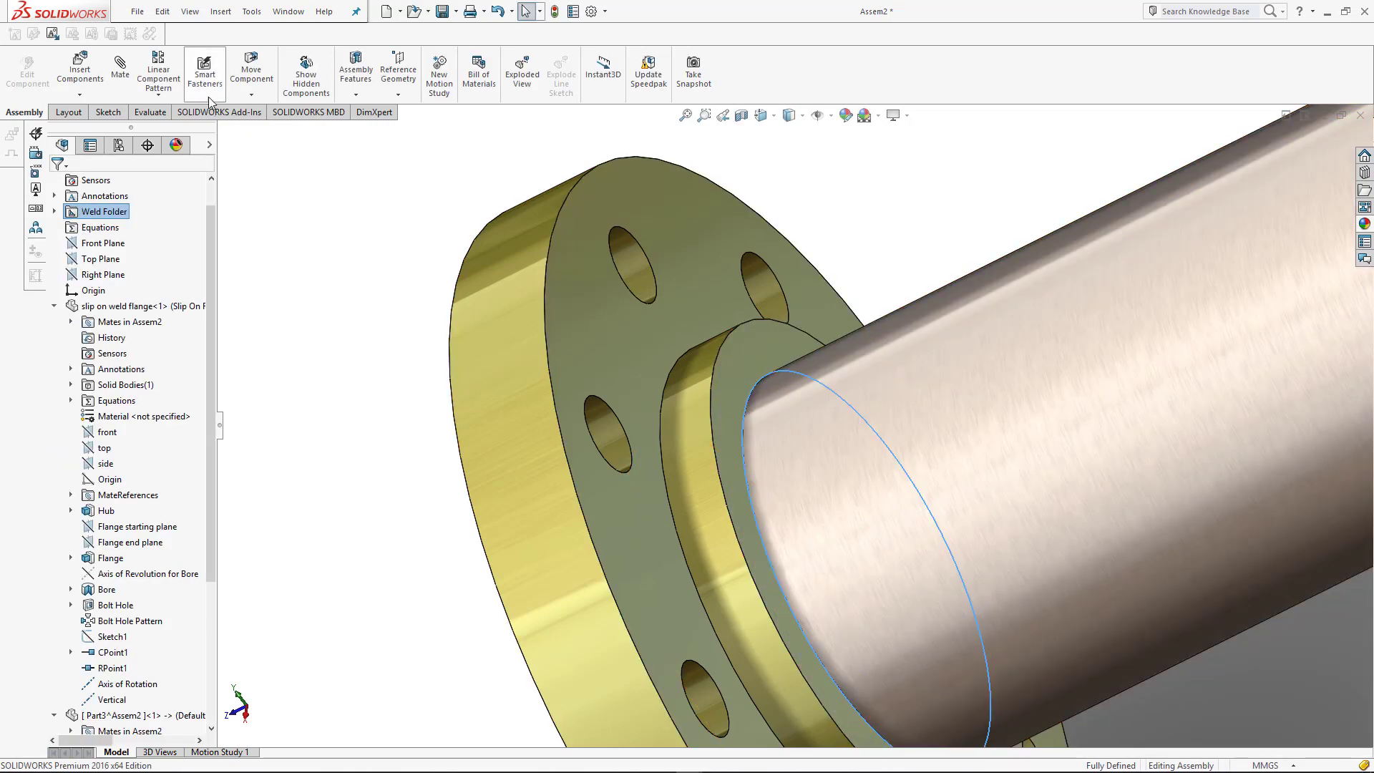
Turn on the display of weld beads in the assembly, with the welded side of the flange hub in view.
{"action": "left_click", "coordinate": [54, 32]}
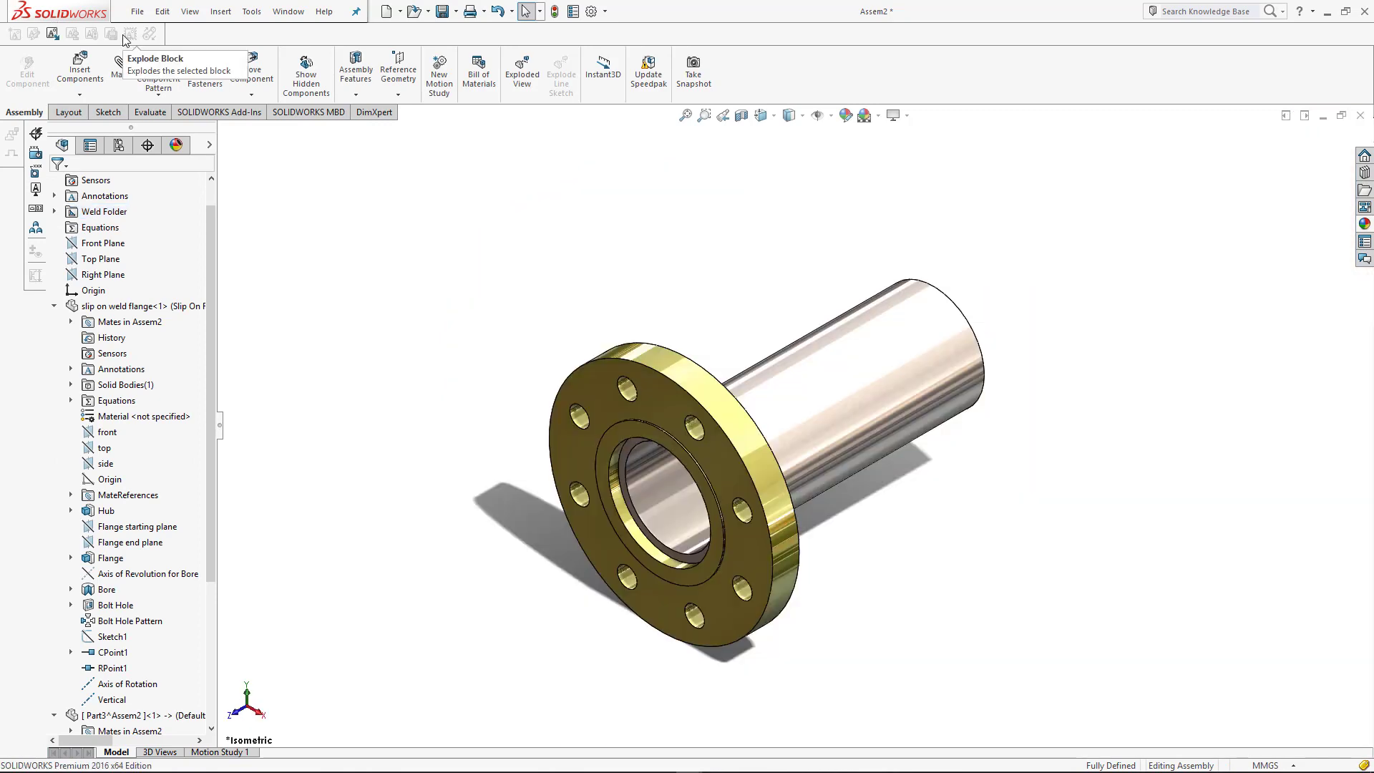
{"action": "key", "text": "space"}
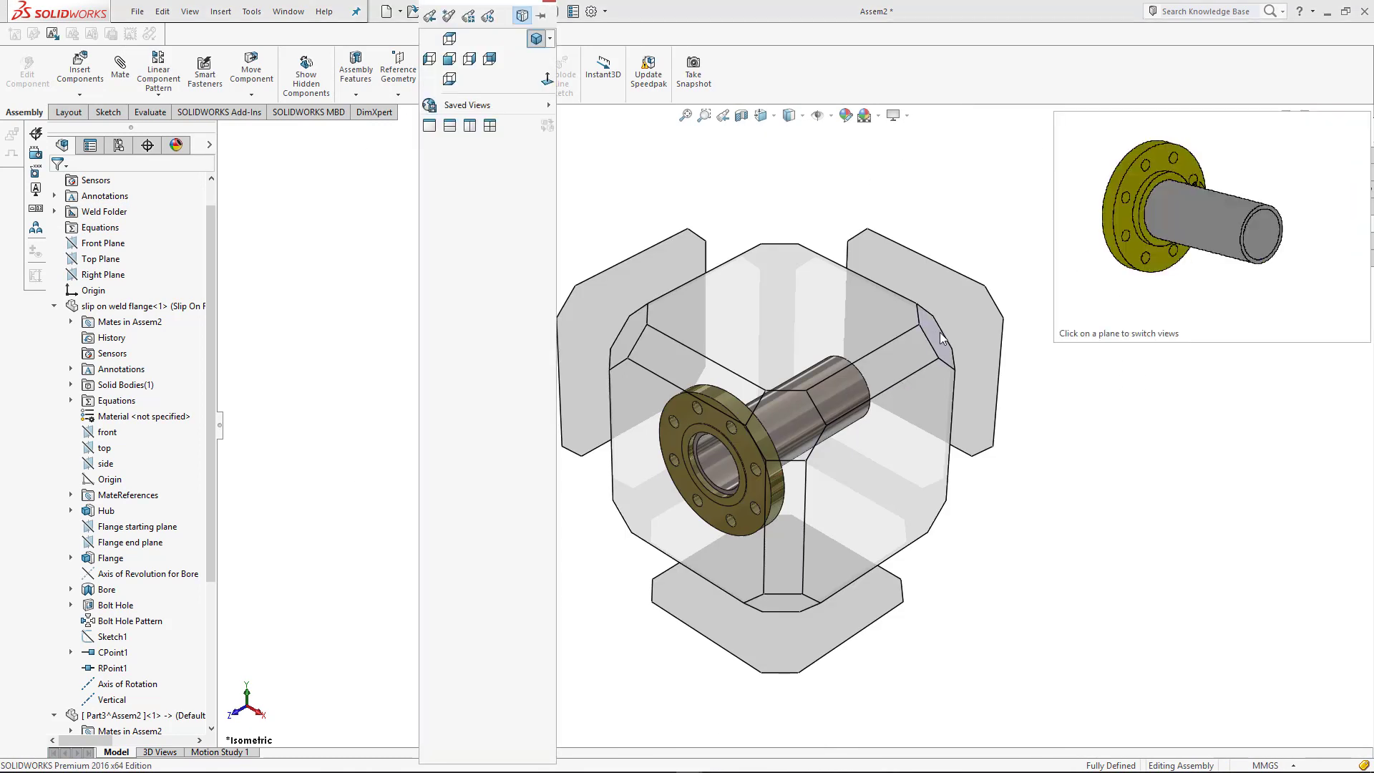
{"action": "left_click", "coordinate": [921, 350]}
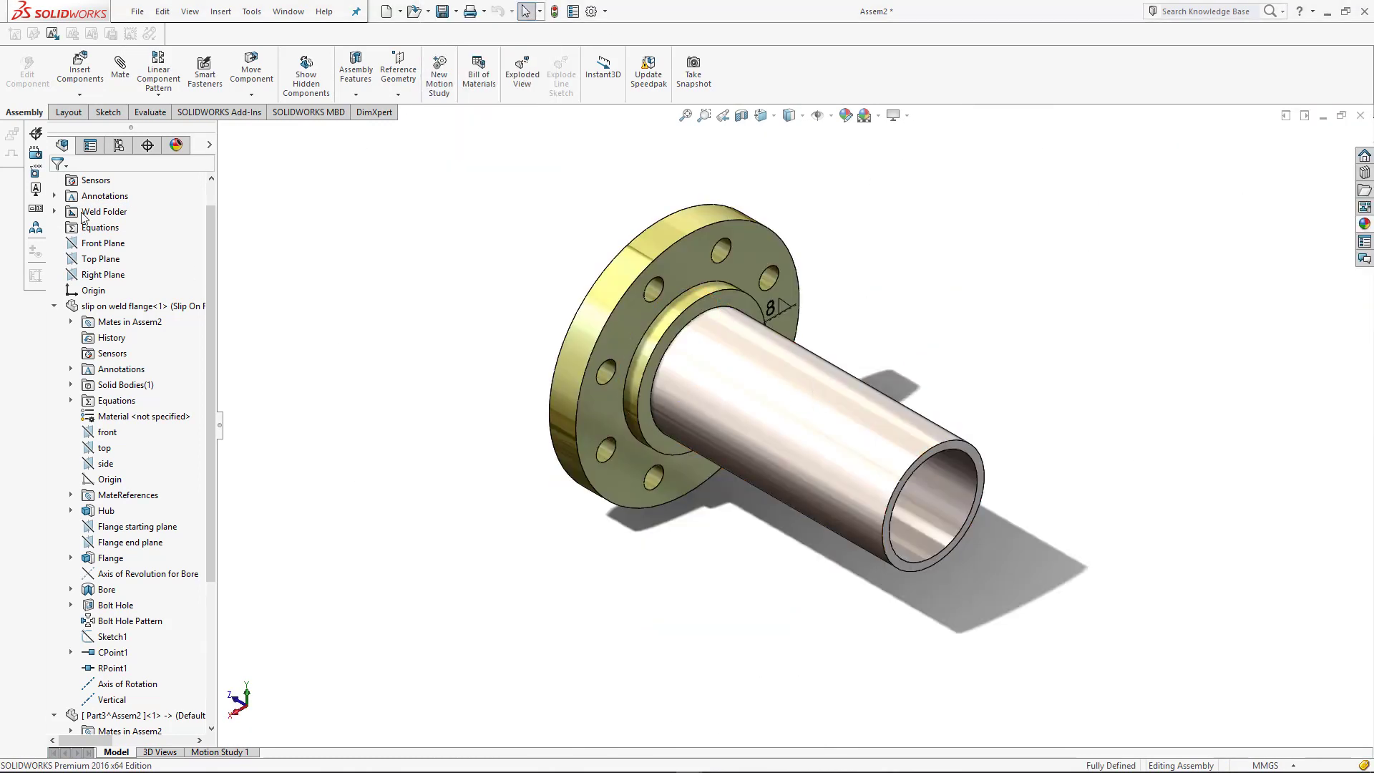
{"action": "left_click", "coordinate": [189, 12]}
{"action": "mouse_move", "coordinate": [231, 141]}
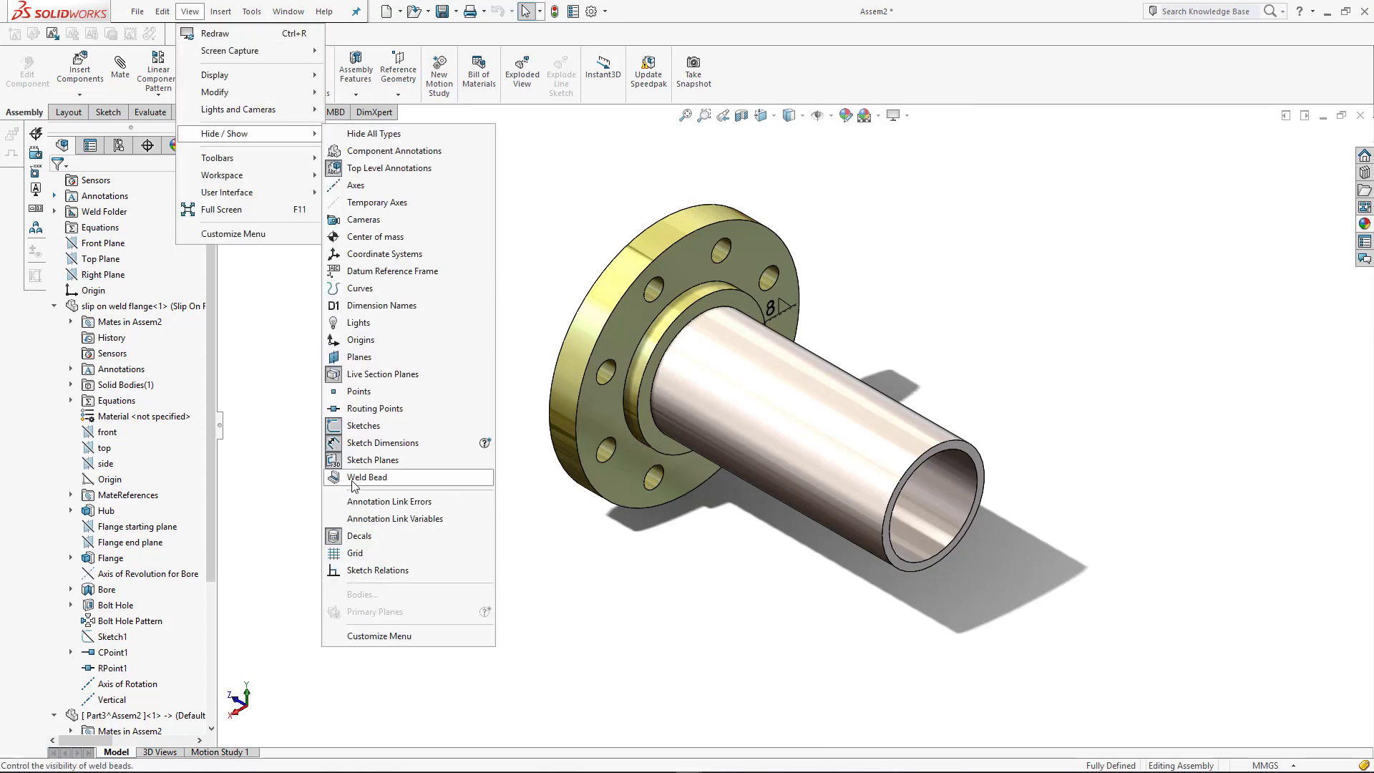
{"action": "left_click", "coordinate": [380, 477]}
{"action": "scroll", "coordinate": [600, 380], "scroll_direction": "down", "scroll_amount": 5}
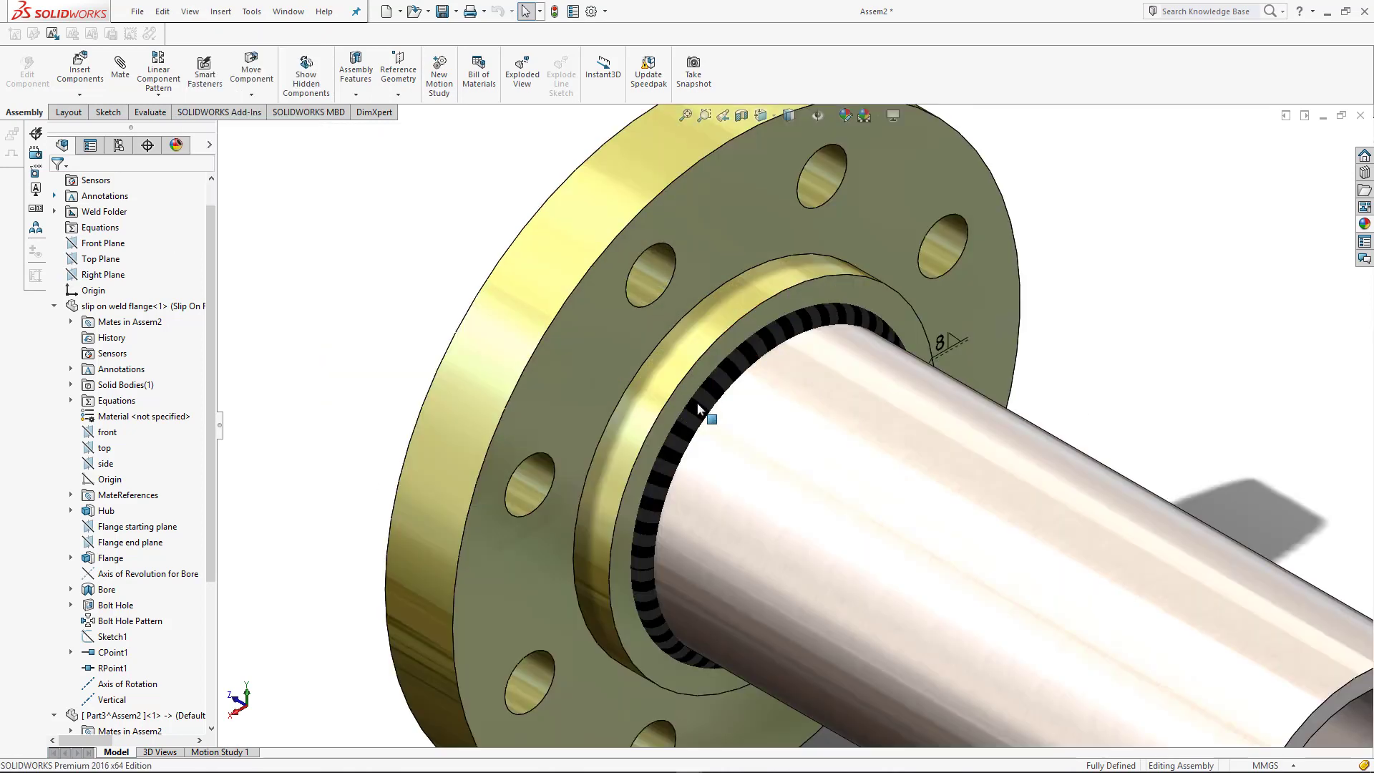
Add an 8 mm weld bead between the pipe's annular end face and the flange's inner bore face.
{"action": "scroll", "coordinate": [633, 427], "scroll_direction": "up", "scroll_amount": 8}
{"action": "middle_click_drag", "start_coordinate": [551, 433], "coordinate": [751, 475]}
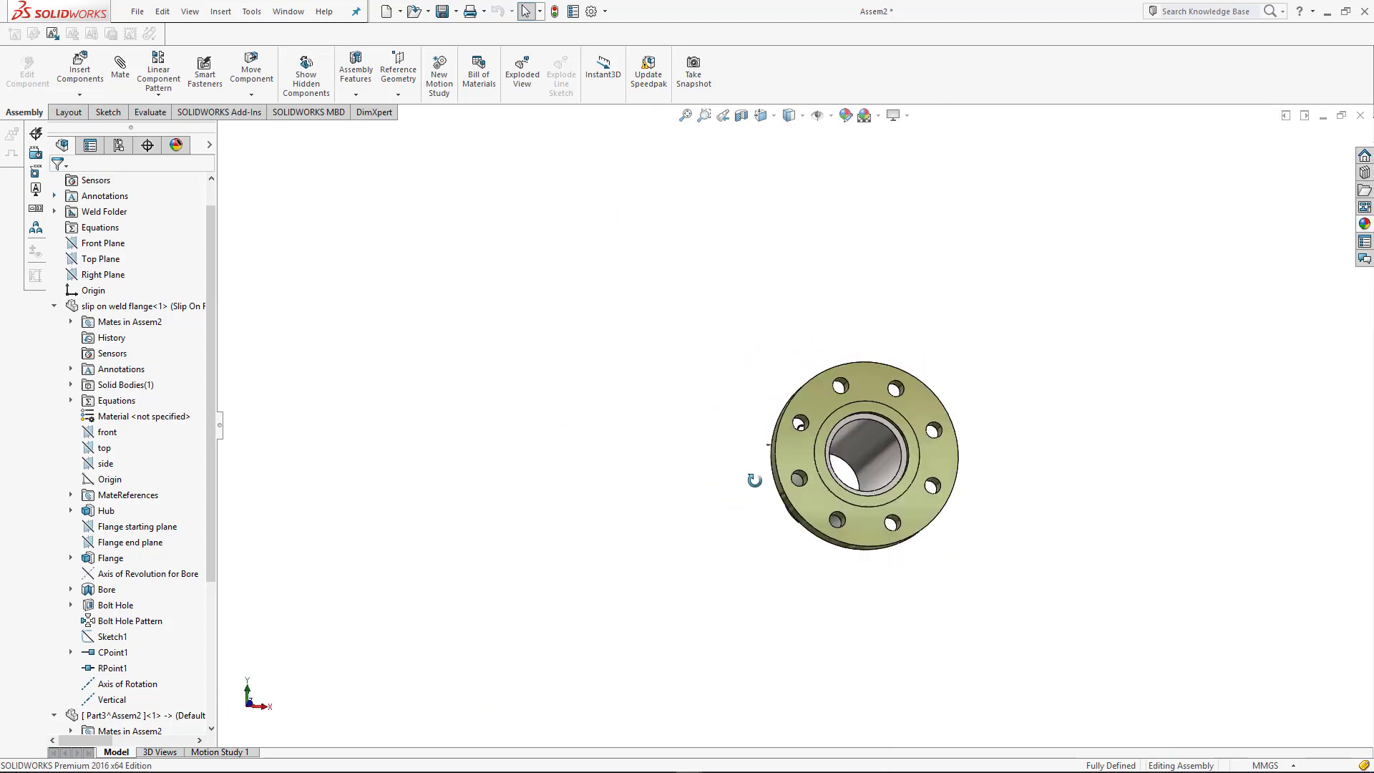
{"action": "scroll", "coordinate": [818, 488], "scroll_direction": "down", "scroll_amount": 8}
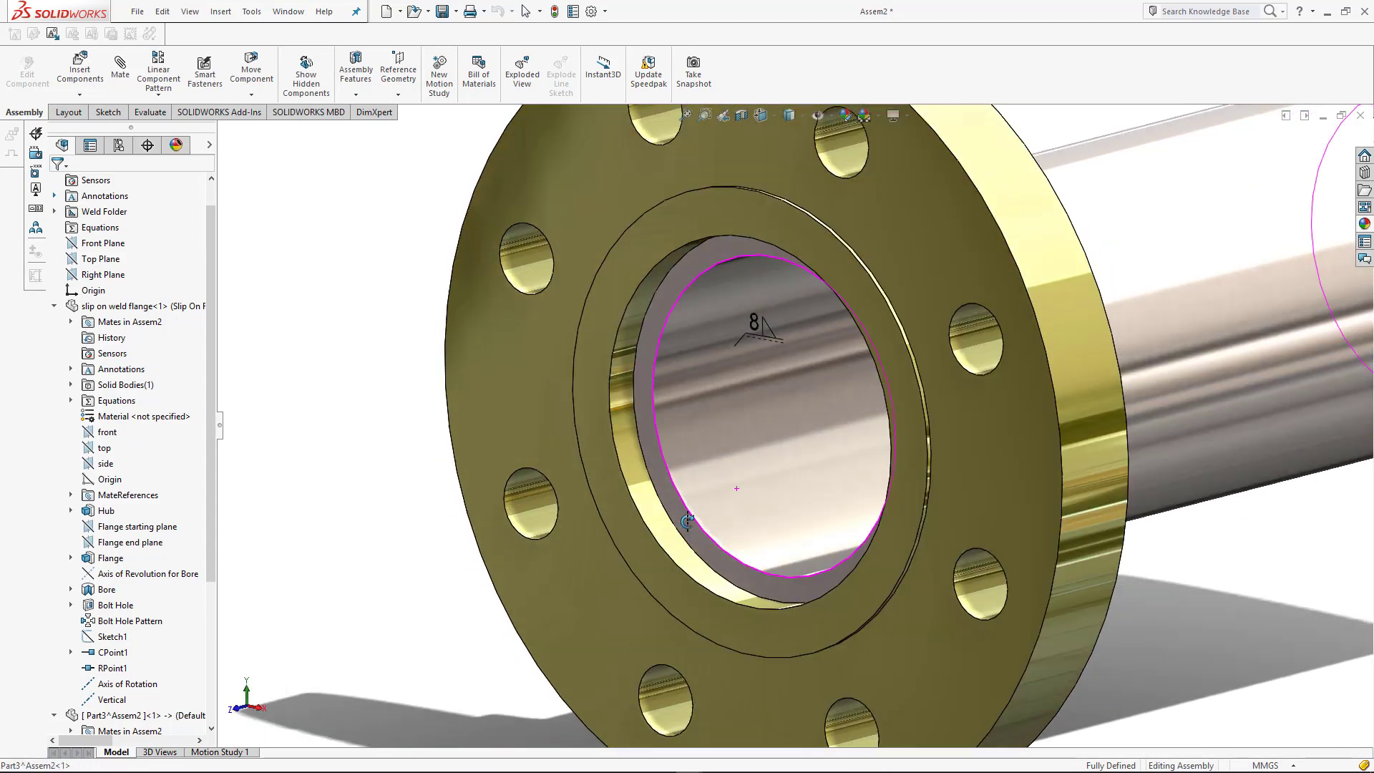
{"action": "middle_click_drag", "start_coordinate": [687, 522], "coordinate": [659, 512]}
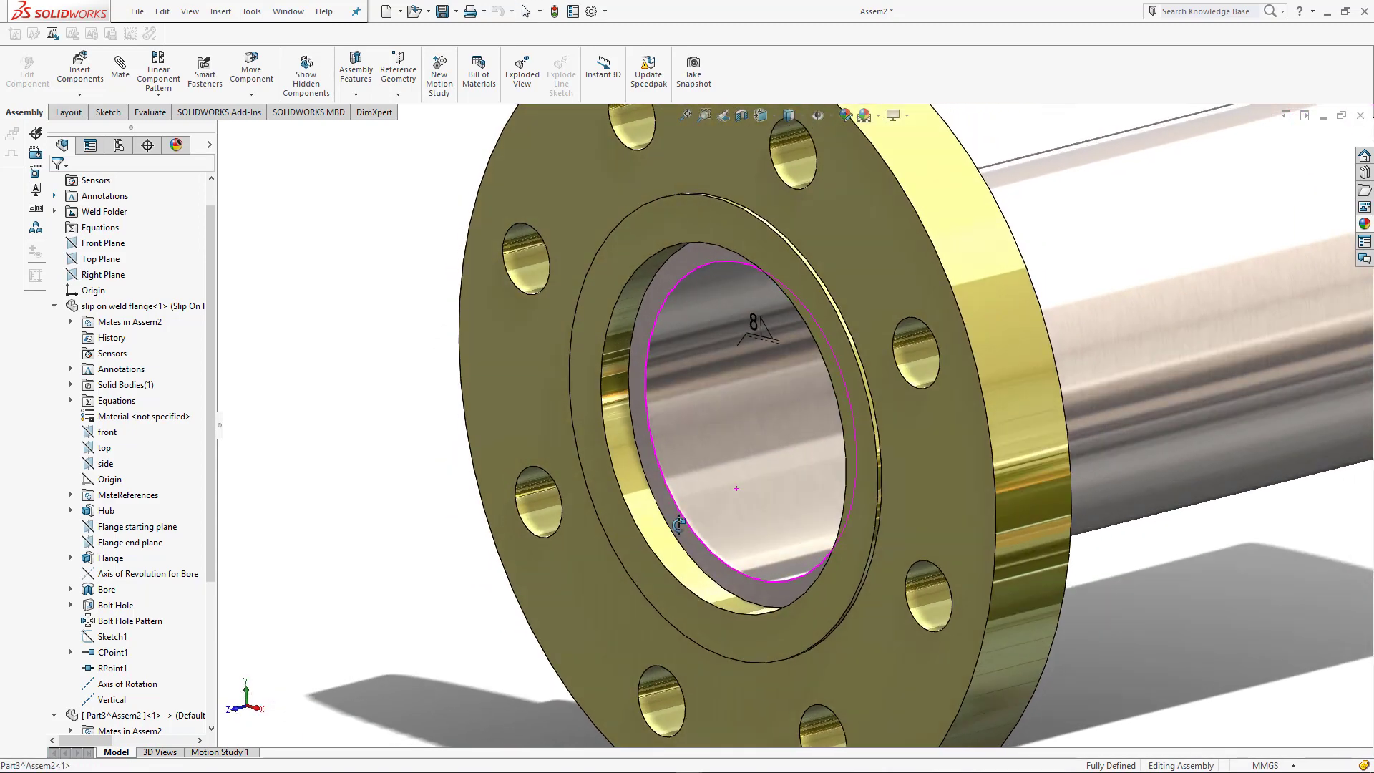
{"action": "left_click", "coordinate": [374, 98]}
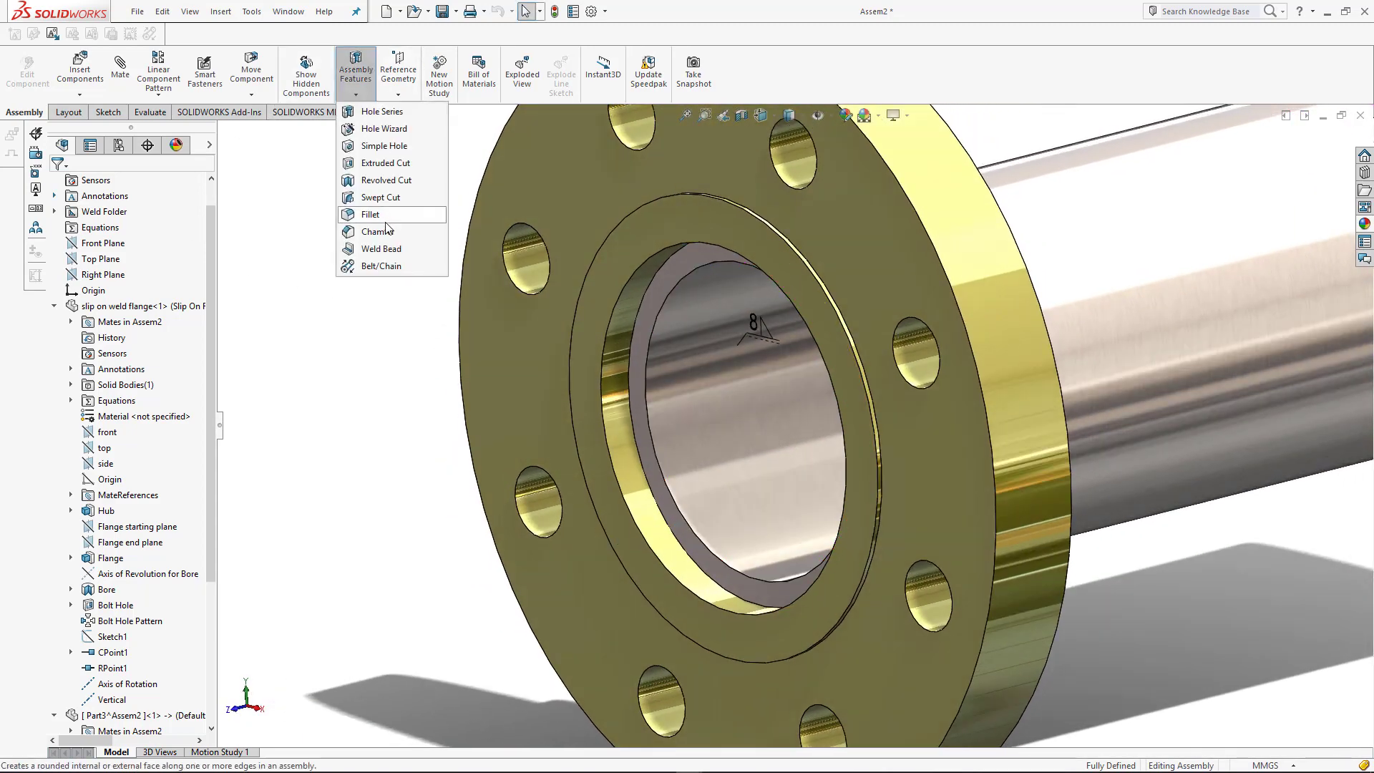
{"action": "left_click", "coordinate": [372, 245]}
{"action": "left_click", "coordinate": [626, 426]}
{"action": "left_click", "coordinate": [613, 429]}
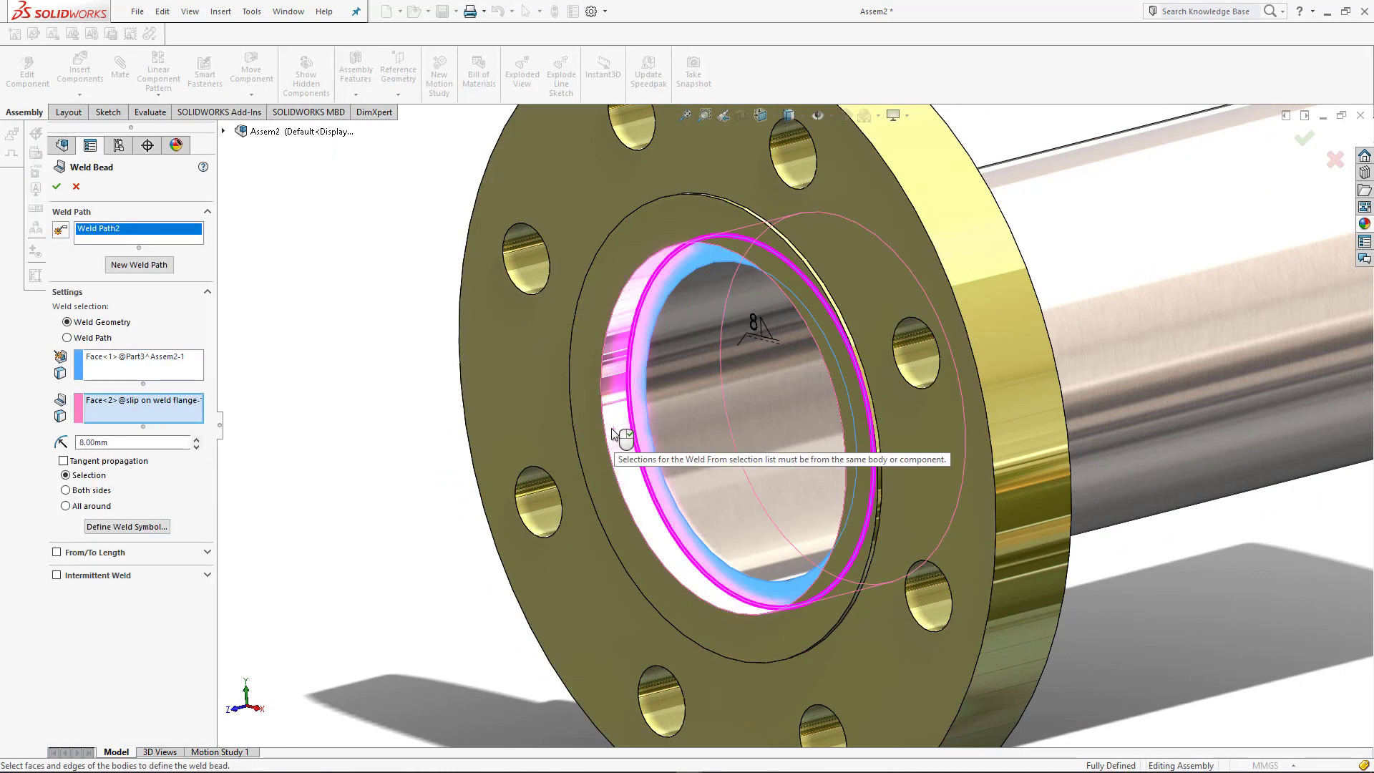
{"action": "double_click", "coordinate": [80, 443]}
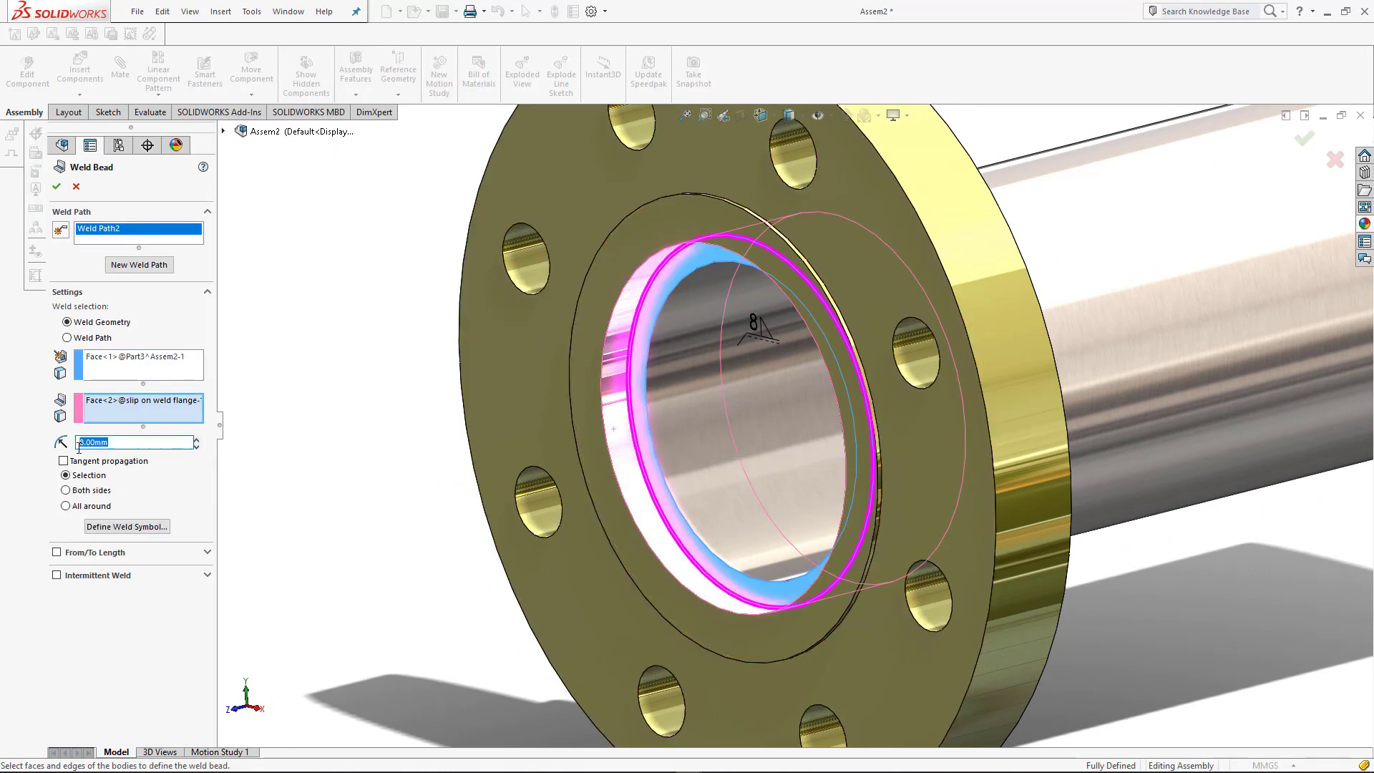
{"action": "left_click", "coordinate": [57, 188]}
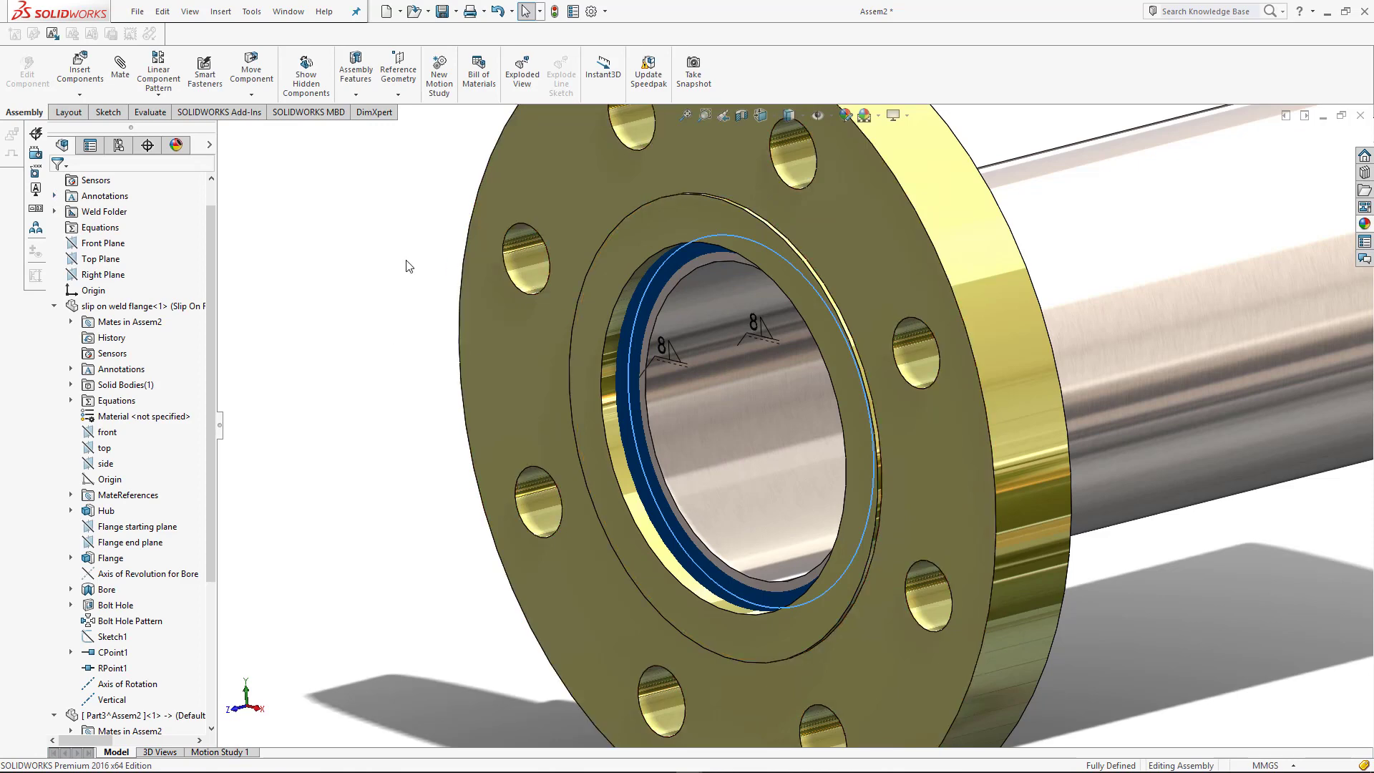
{"action": "key", "text": "f"}
{"action": "key", "text": "ctrl+7"}
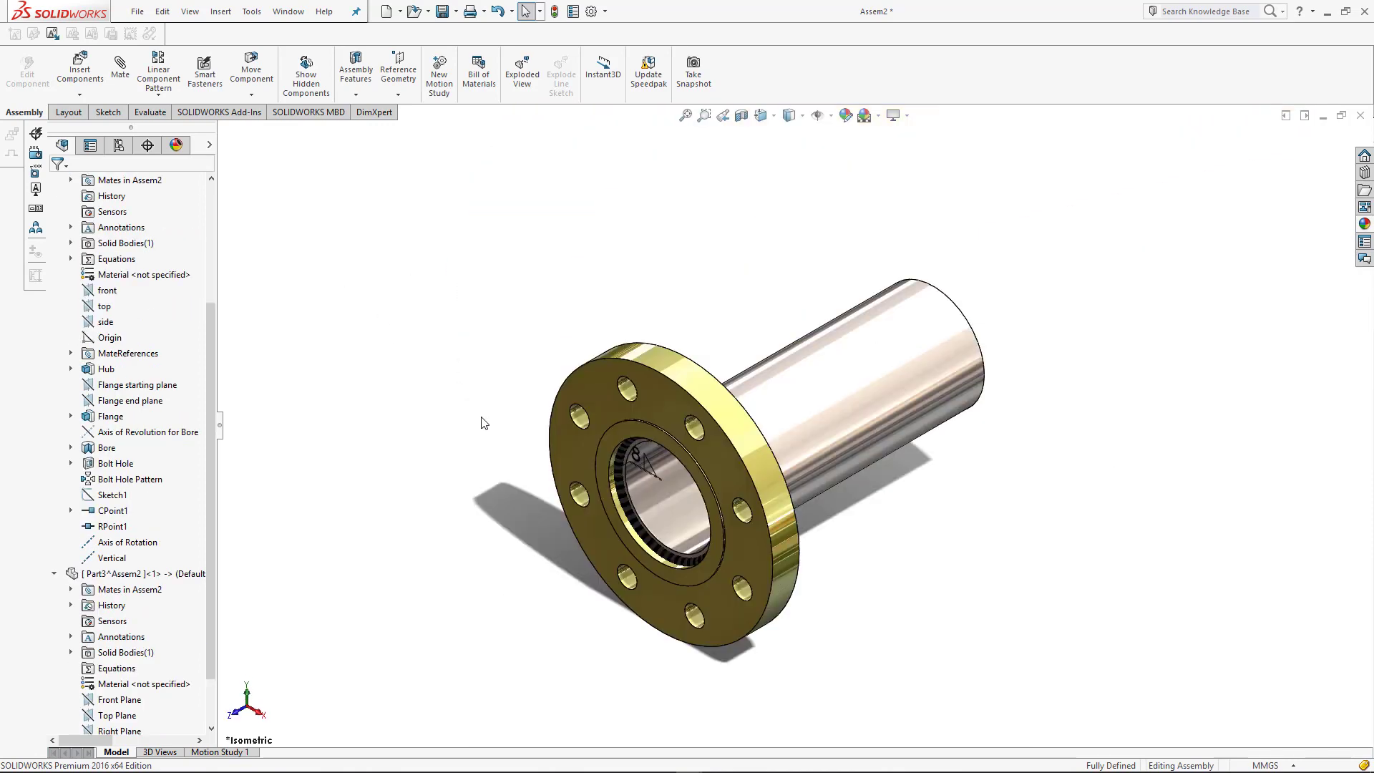
{"action": "key", "text": "space"}
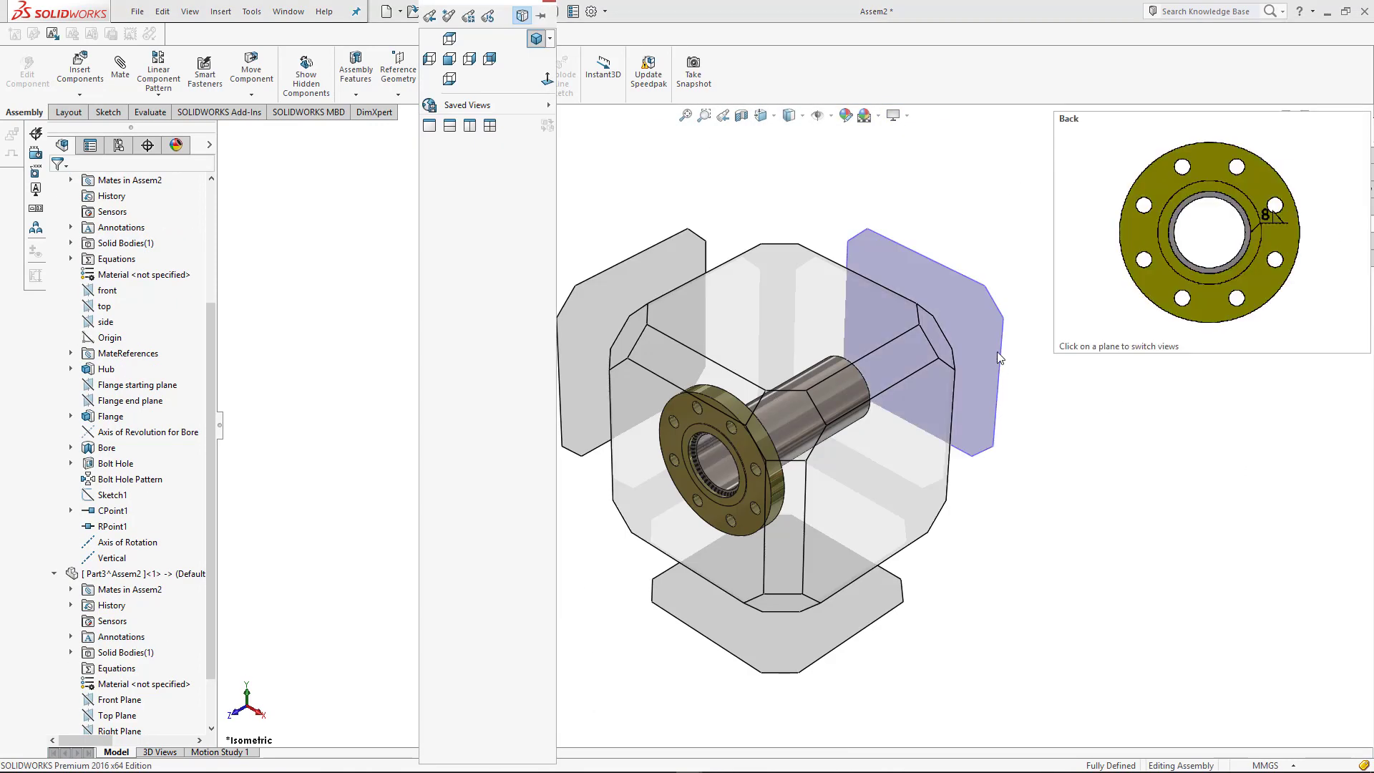
{"action": "left_click", "coordinate": [943, 352]}
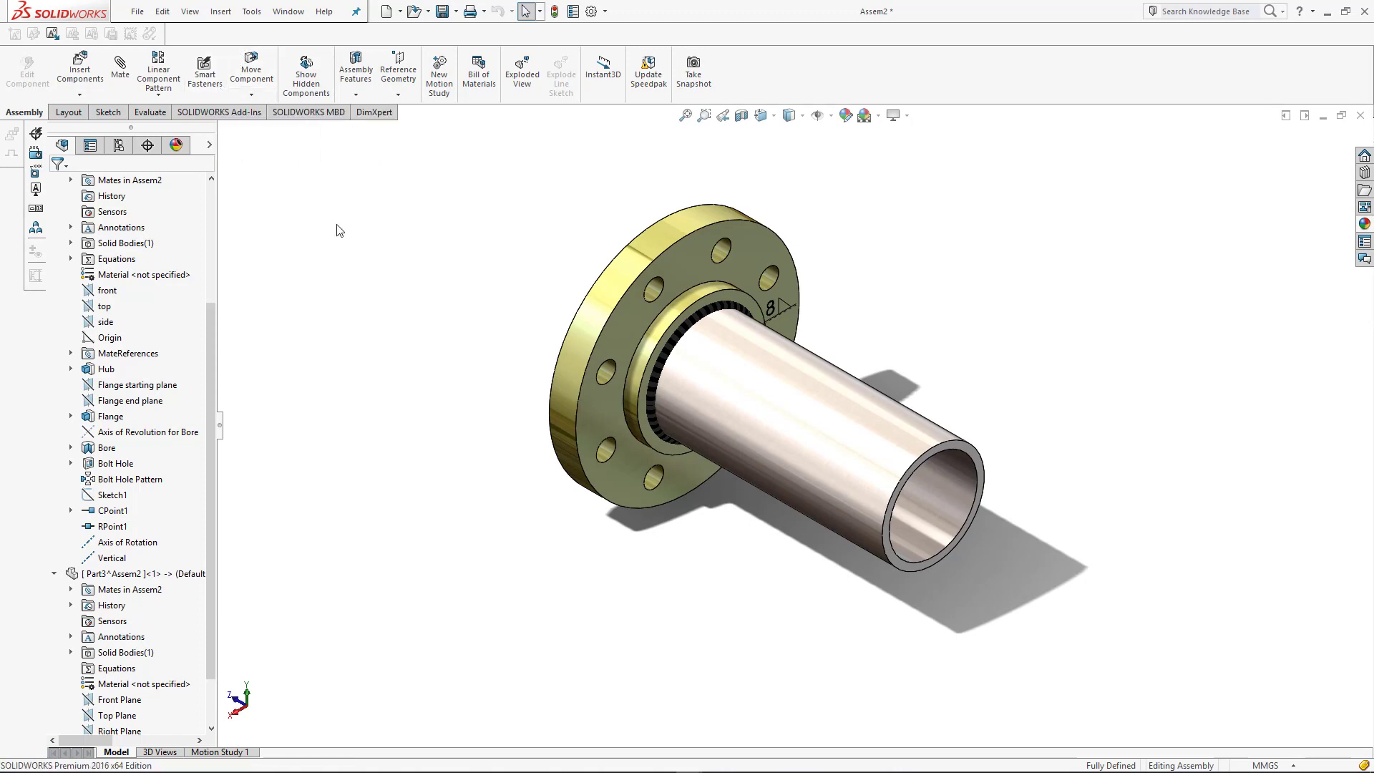
{"action": "mouse_move", "coordinate": [506, 752]}
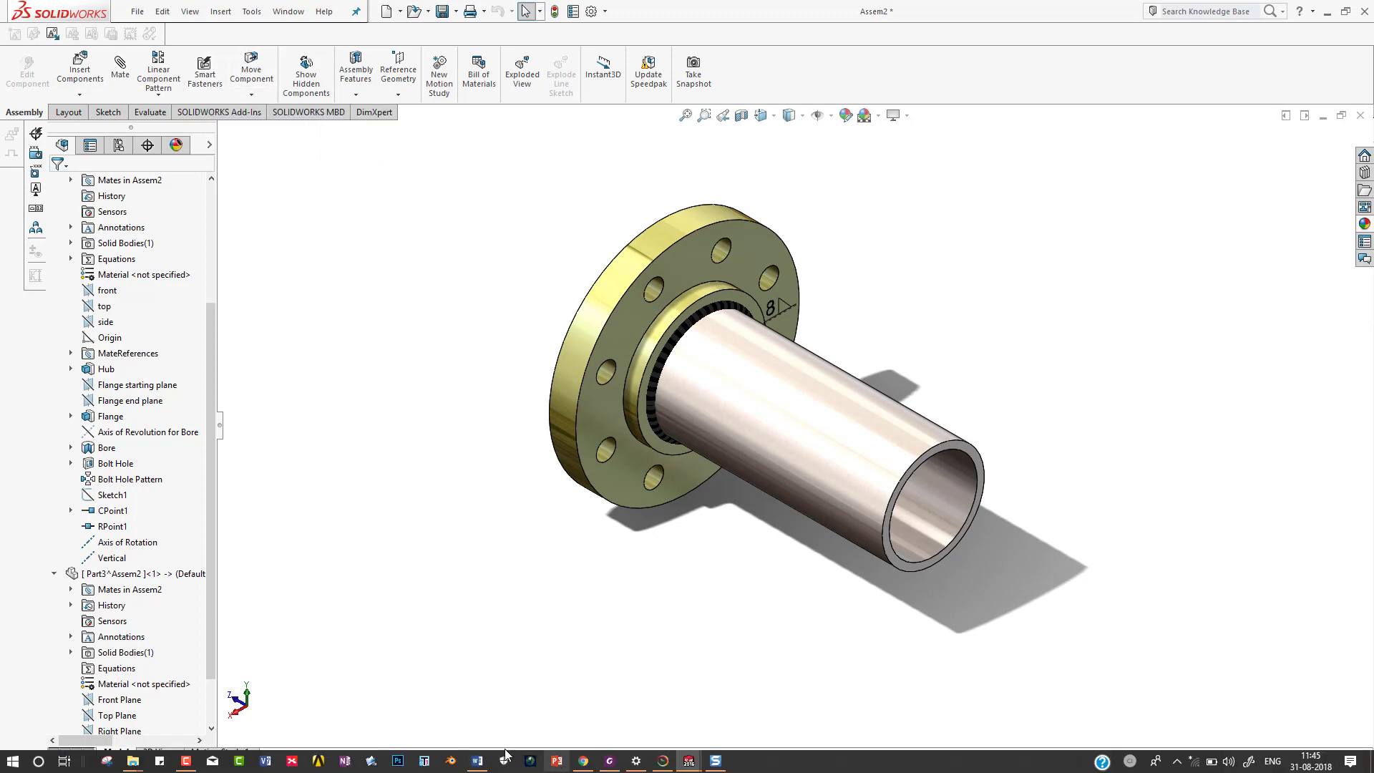
{"action": "left_click", "coordinate": [192, 761]}
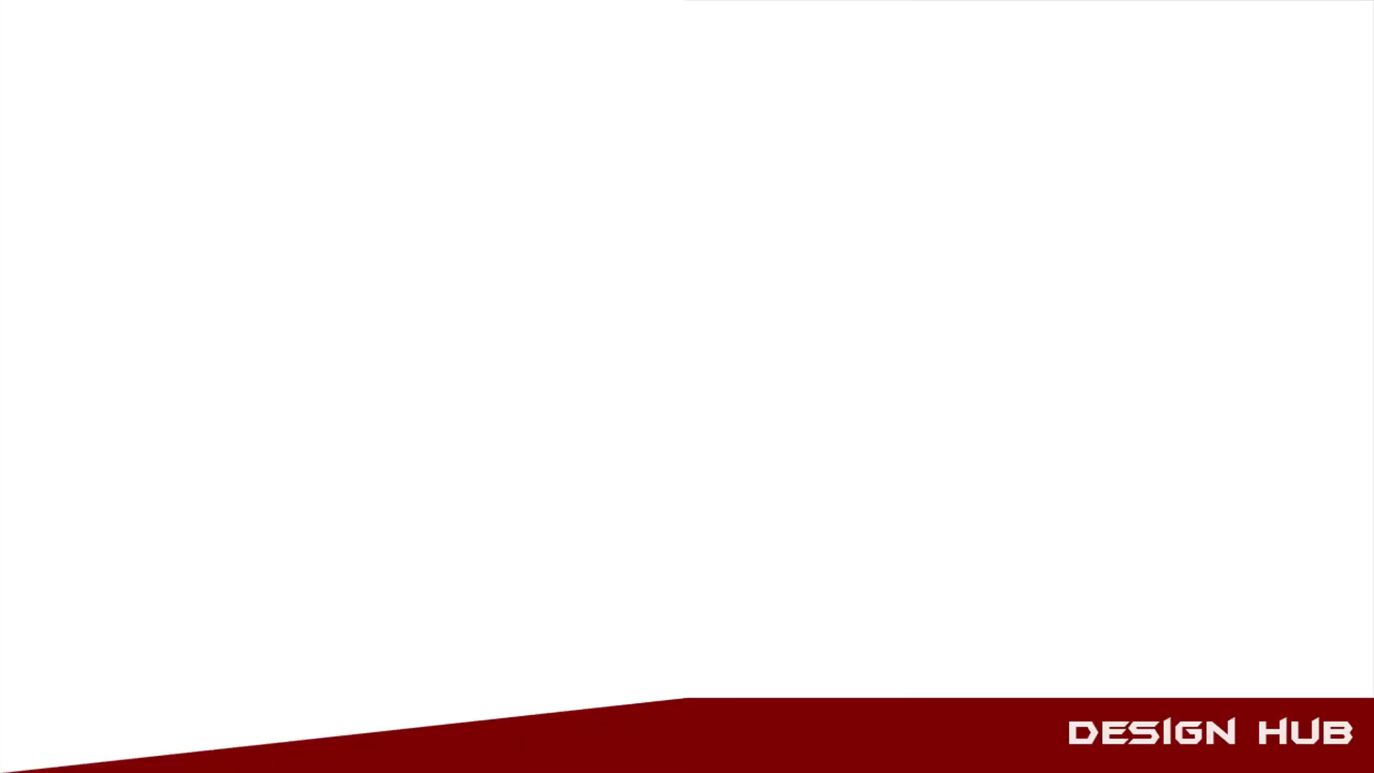